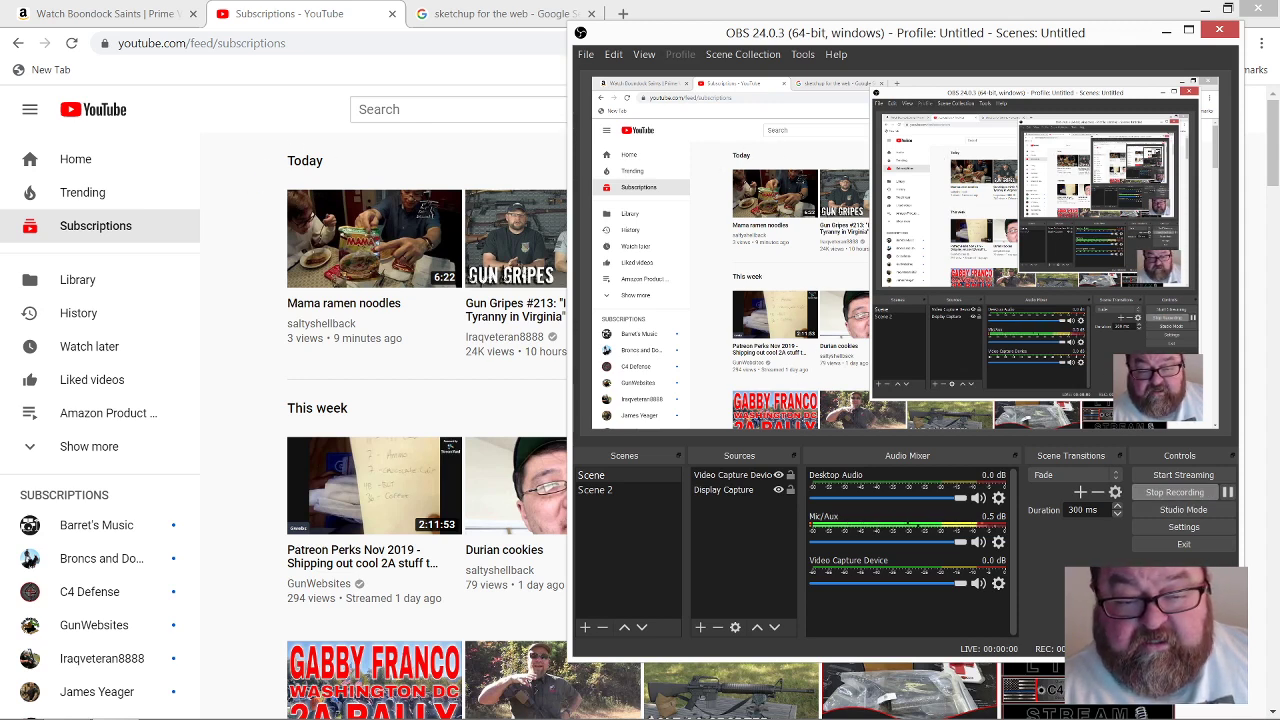
Go to Home, then Subscriptions, glance at the Google tab, and show the notifications list.
{"action": "left_click", "coordinate": [186, 165]}
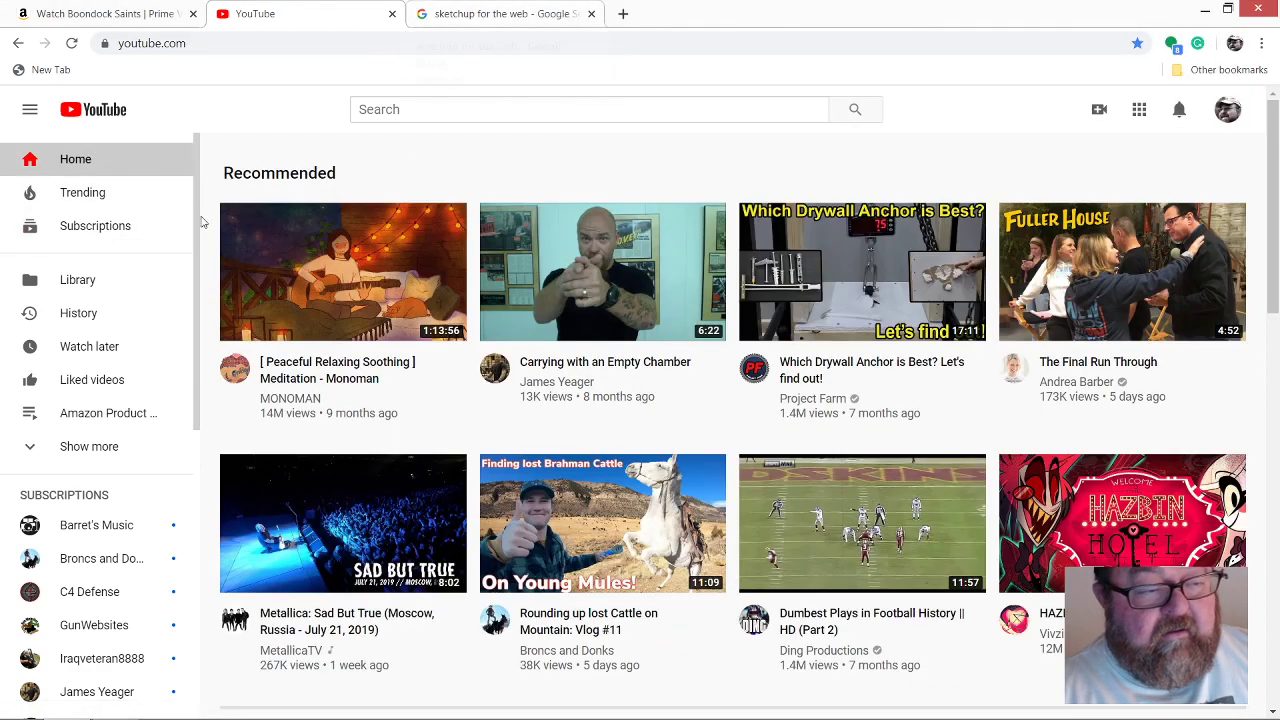
{"action": "left_click", "coordinate": [140, 227]}
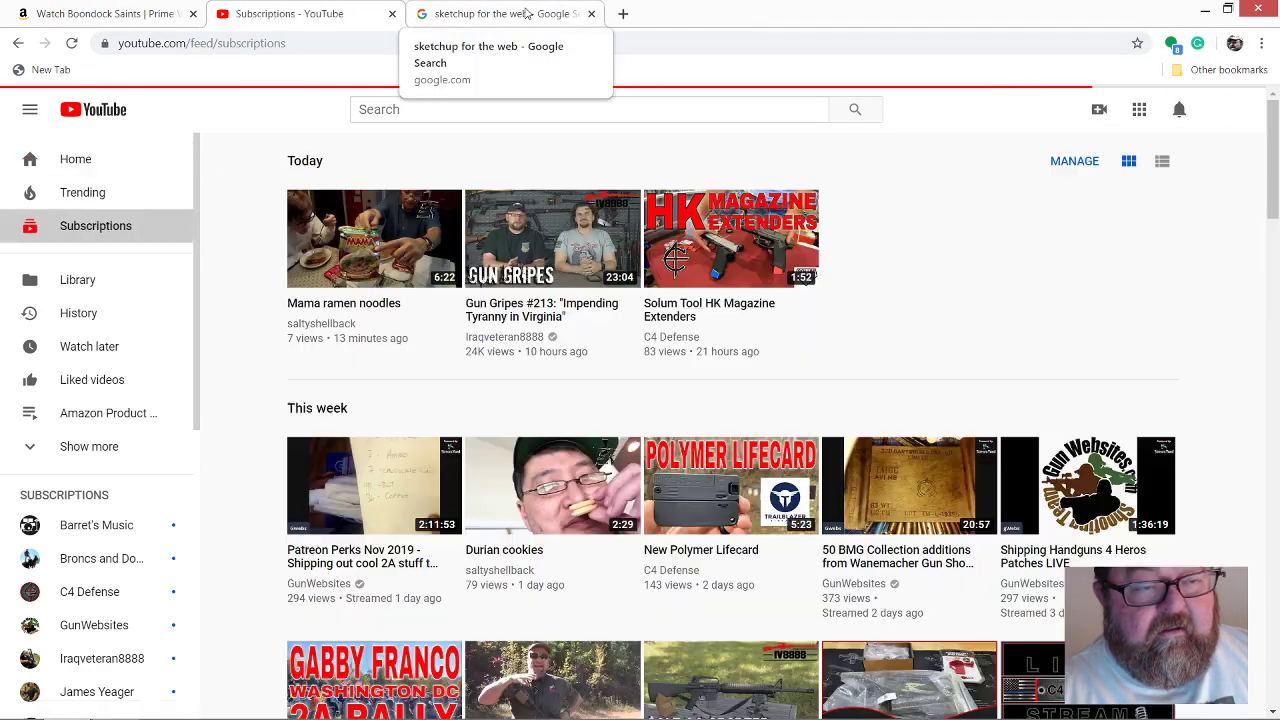
{"action": "left_click", "coordinate": [527, 13]}
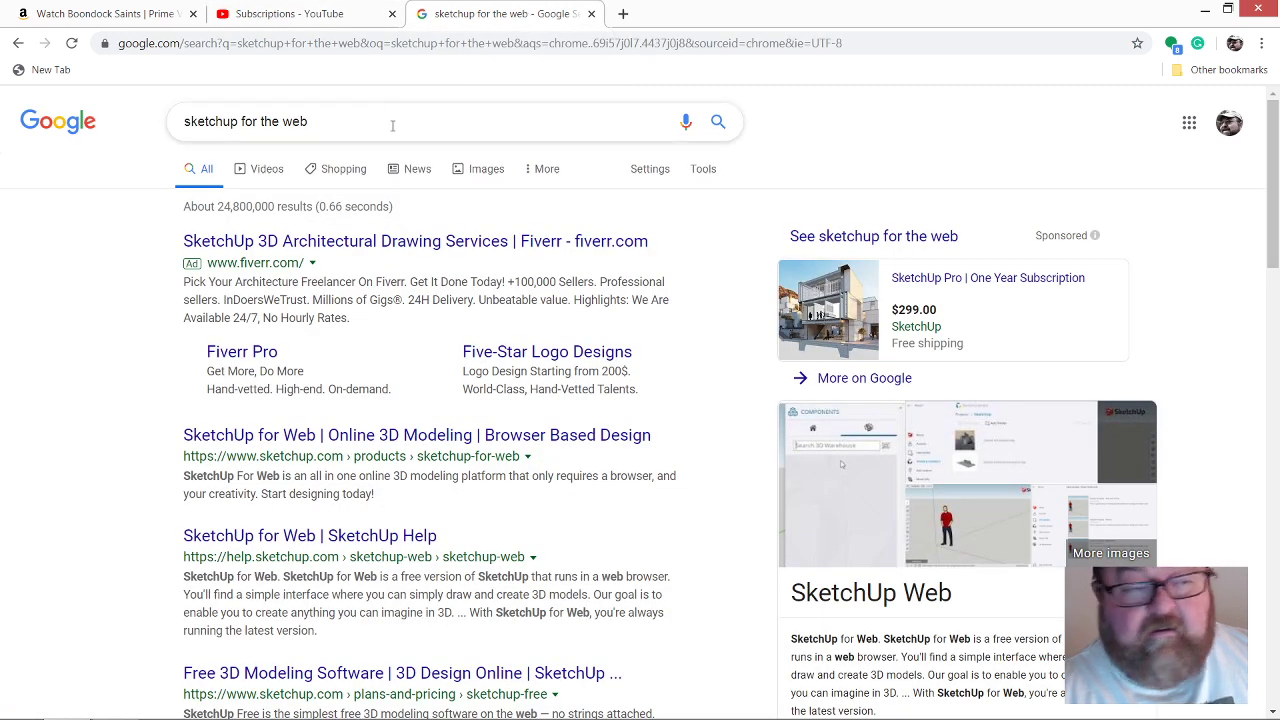
{"action": "left_click", "coordinate": [360, 21]}
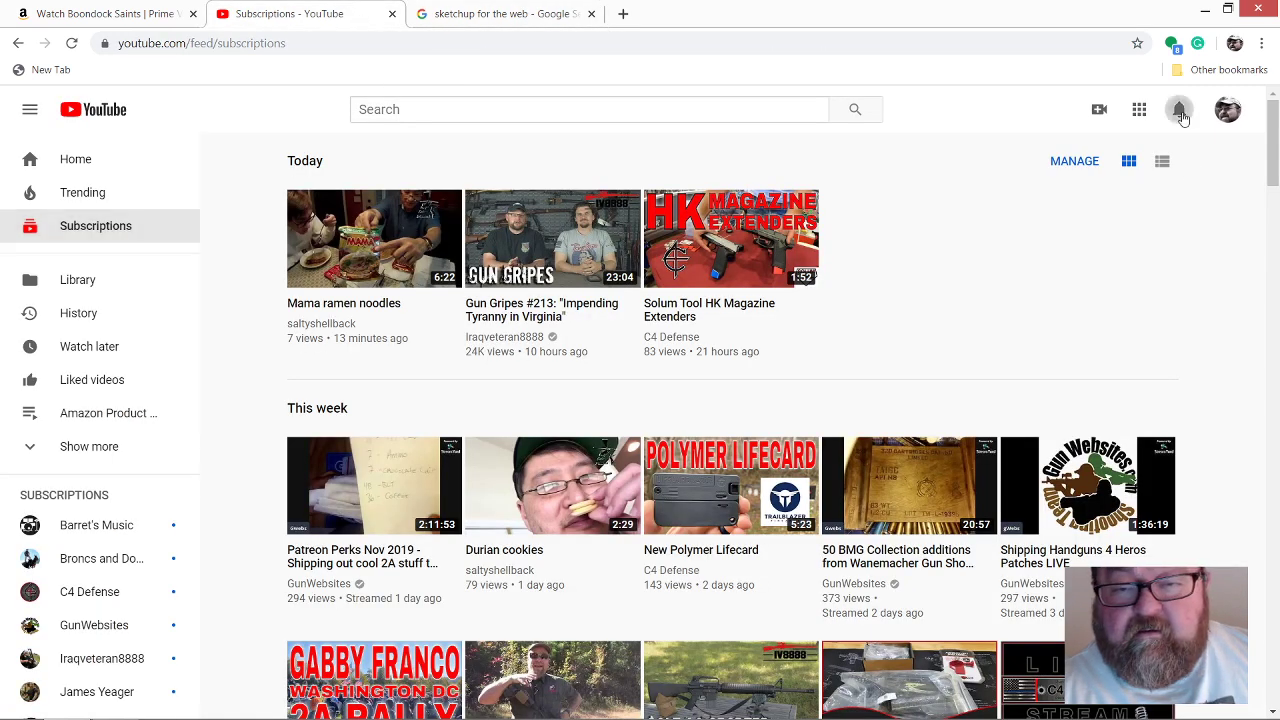
{"action": "left_click", "coordinate": [1177, 110]}
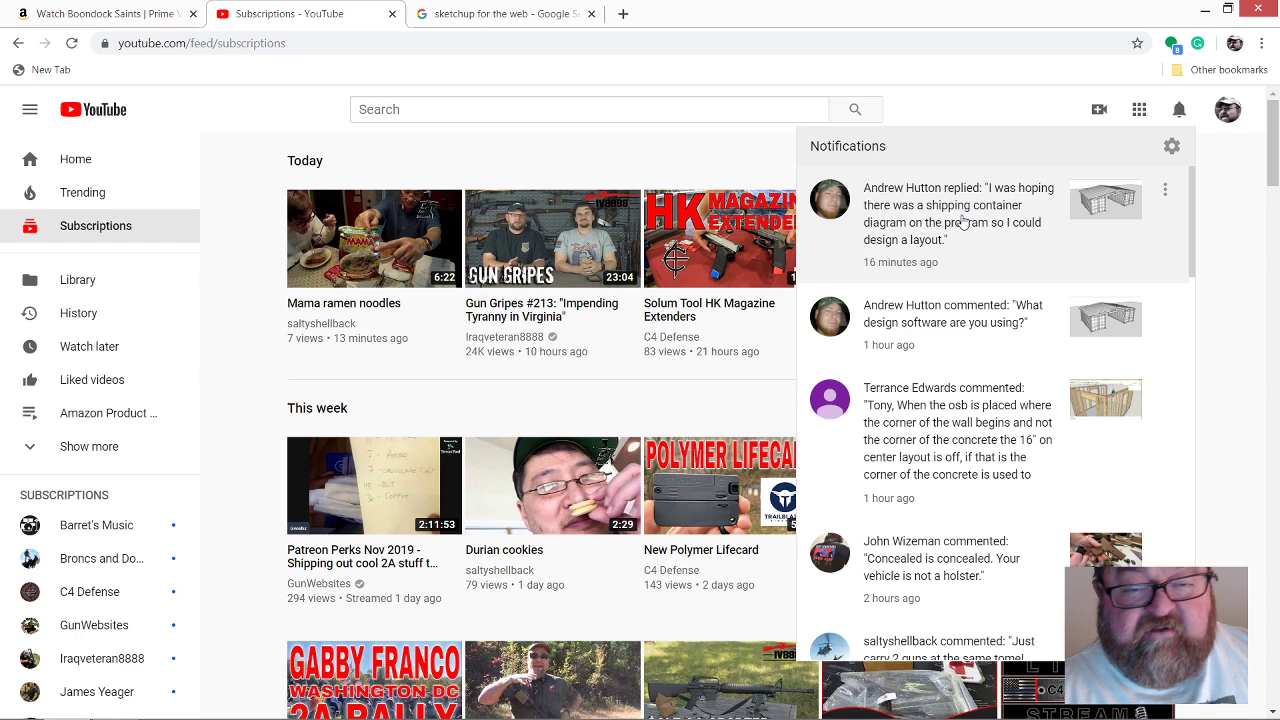
Rerun the Google search 'sketchup for the web' and open the 'SketchUp for Web | Online 3D Modeling' result.
{"action": "left_click", "coordinate": [511, 13]}
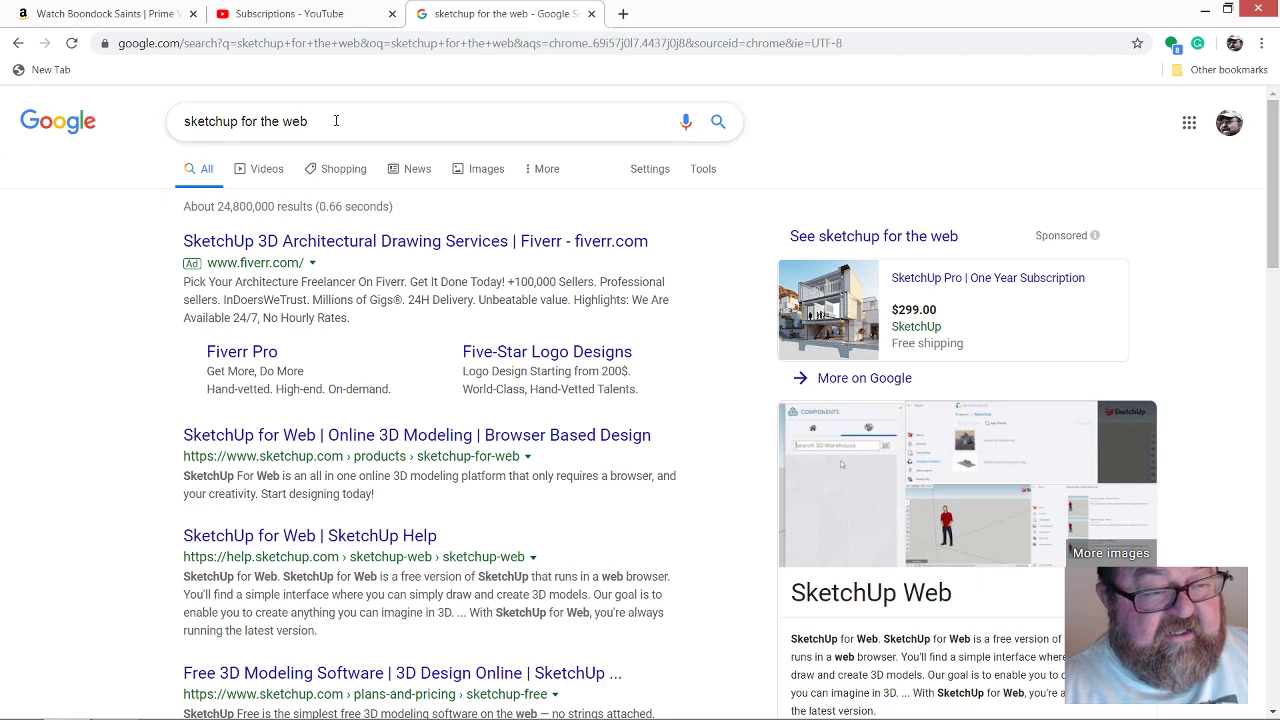
{"action": "left_click", "coordinate": [336, 121]}
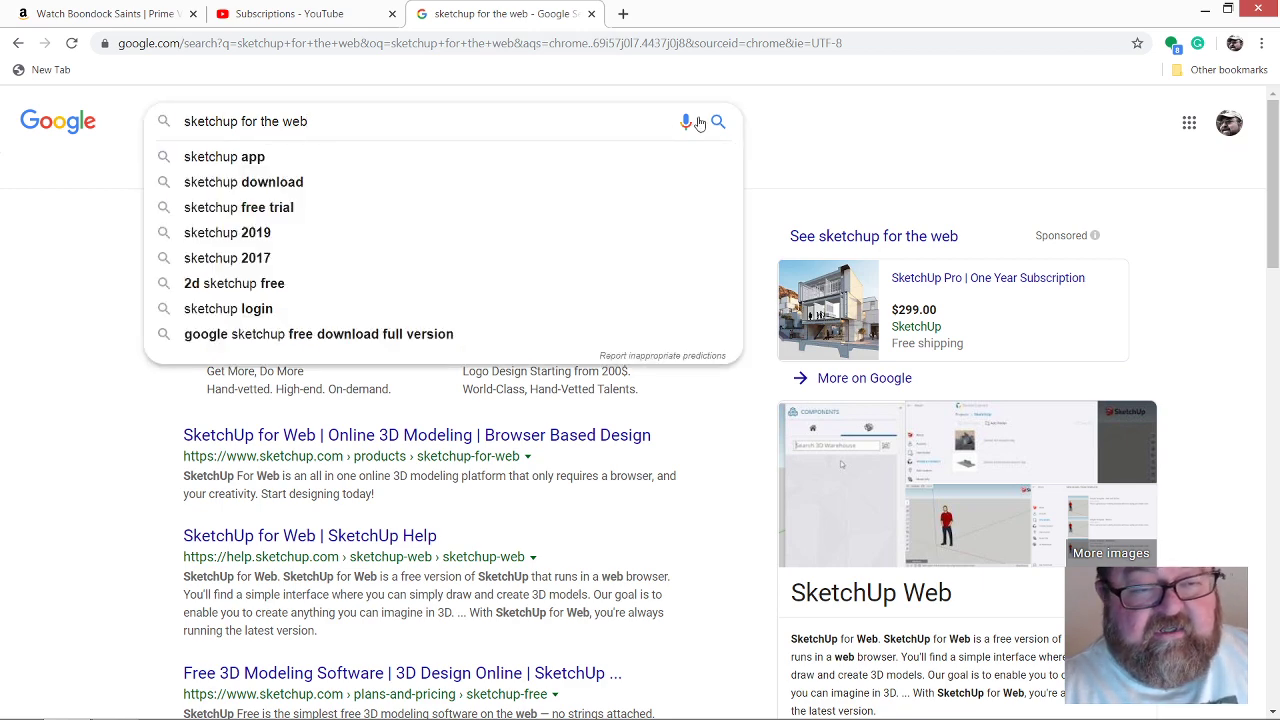
{"action": "left_click", "coordinate": [718, 121]}
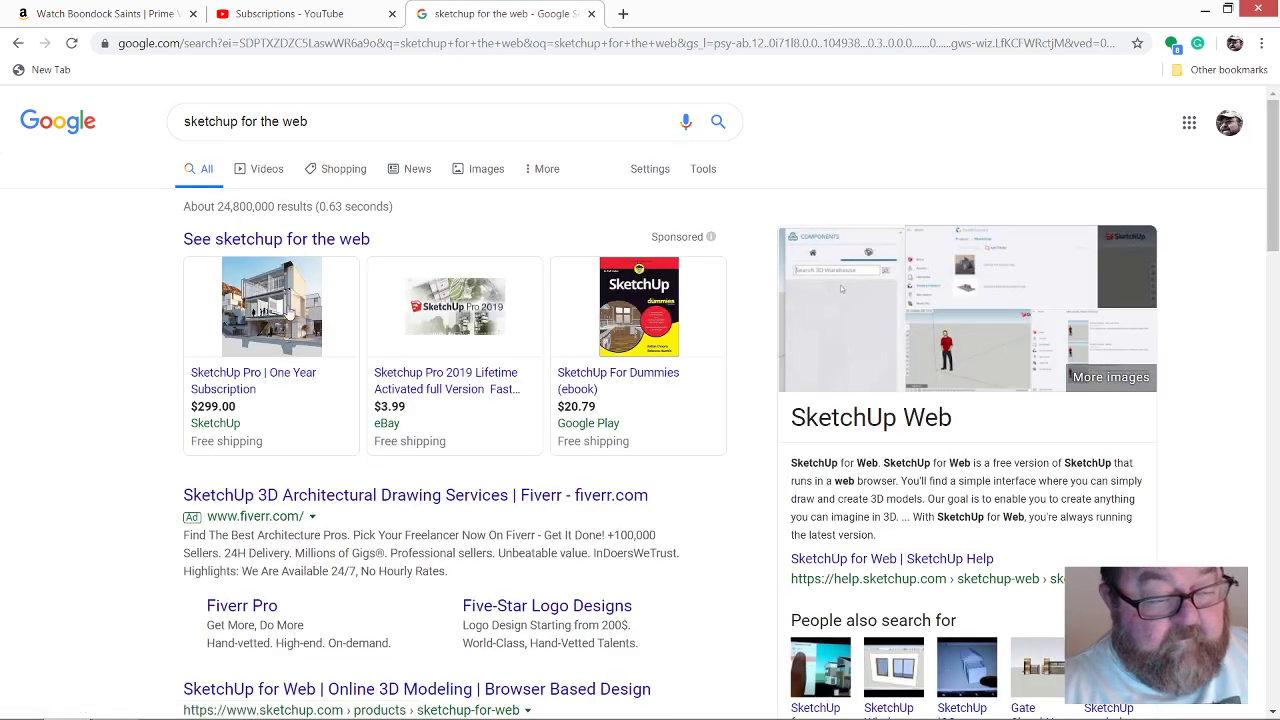
{"action": "scroll", "coordinate": [83, 473], "scroll_direction": "down", "scroll_amount": 3}
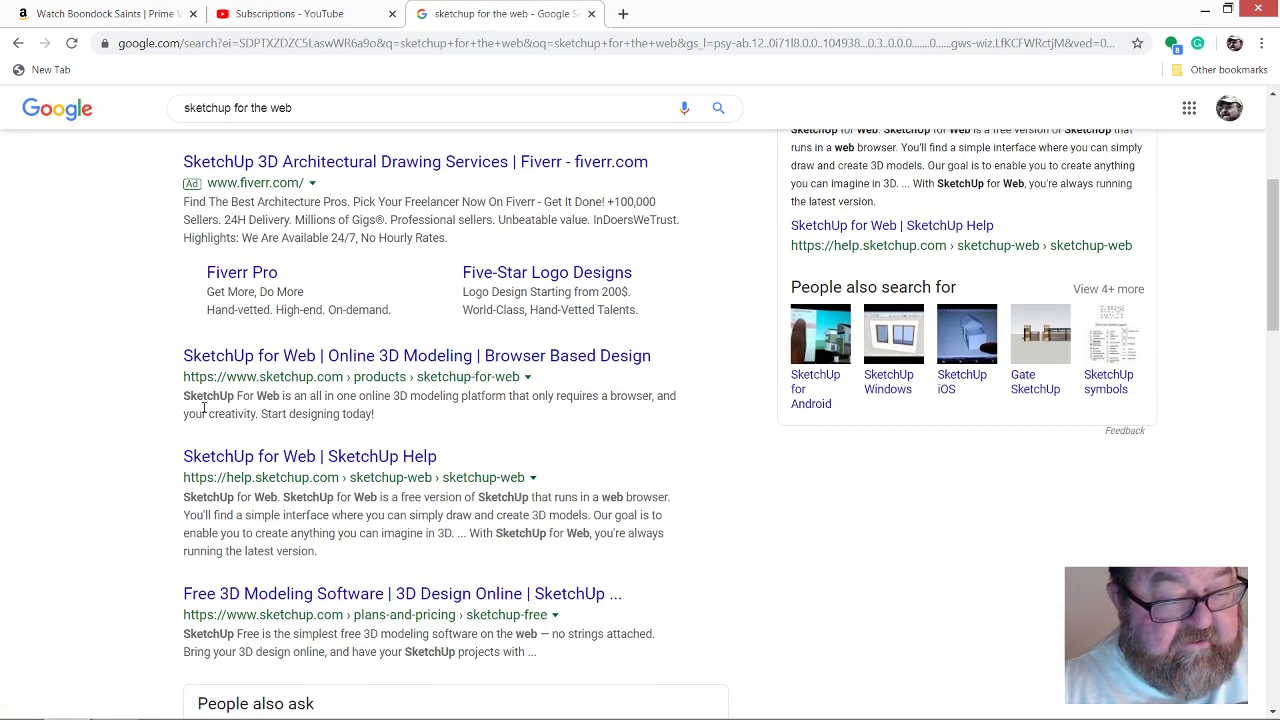
{"action": "left_click", "coordinate": [346, 362]}
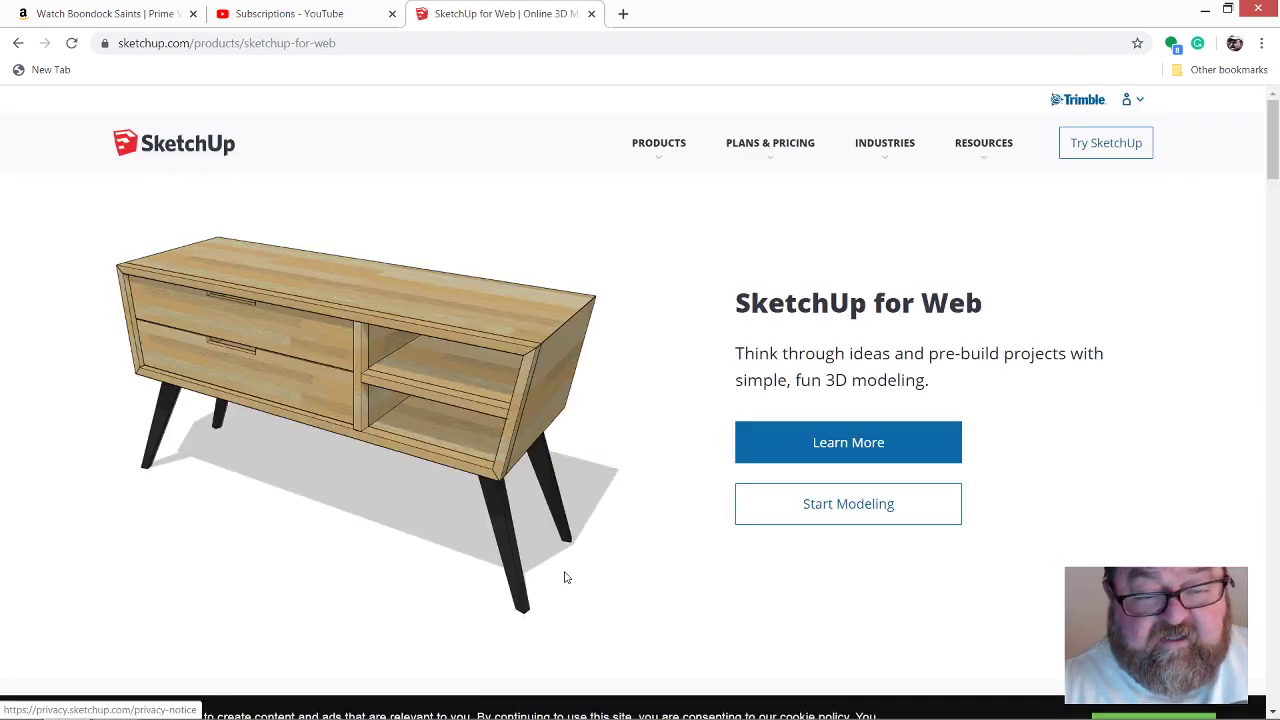
Start Modeling from the SketchUp for Web page to load the app at app.sketchup.com.
{"action": "left_click", "coordinate": [850, 512]}
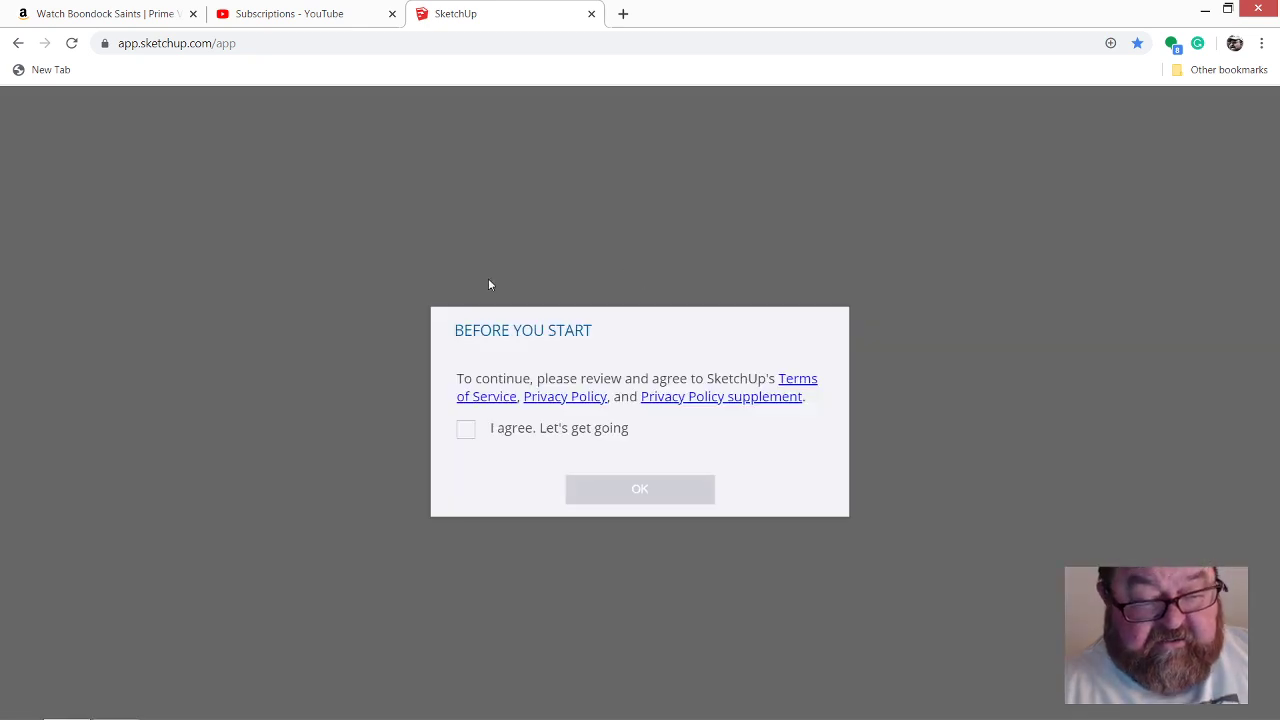
Agree to the terms, confirm with OK, start a new Untitled model and zoom out.
{"action": "left_click", "coordinate": [468, 429]}
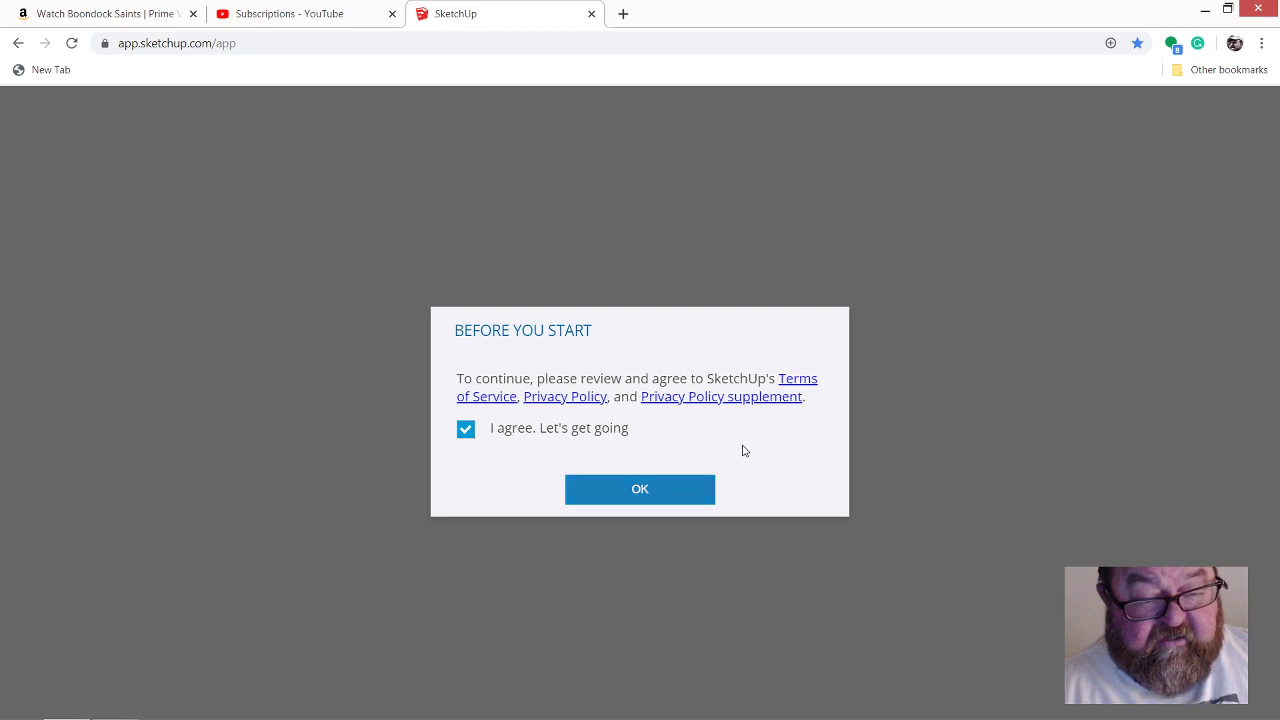
{"action": "left_click", "coordinate": [675, 490]}
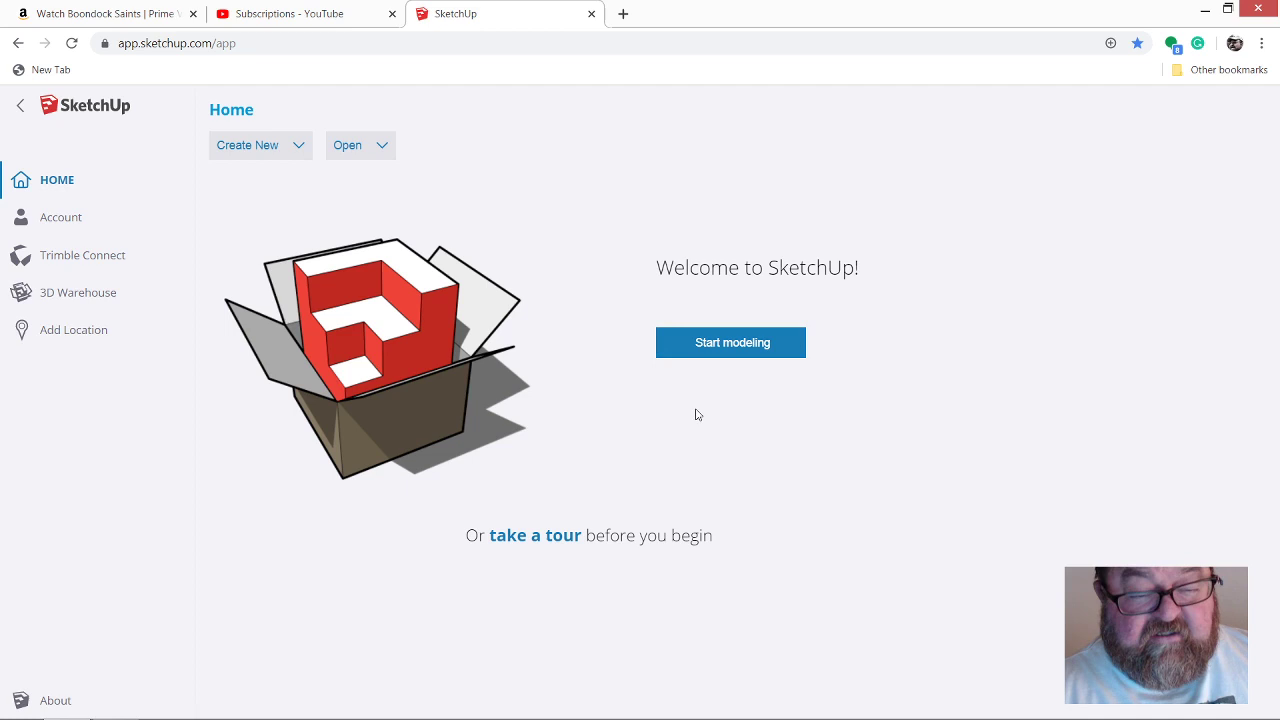
{"action": "left_click", "coordinate": [746, 352]}
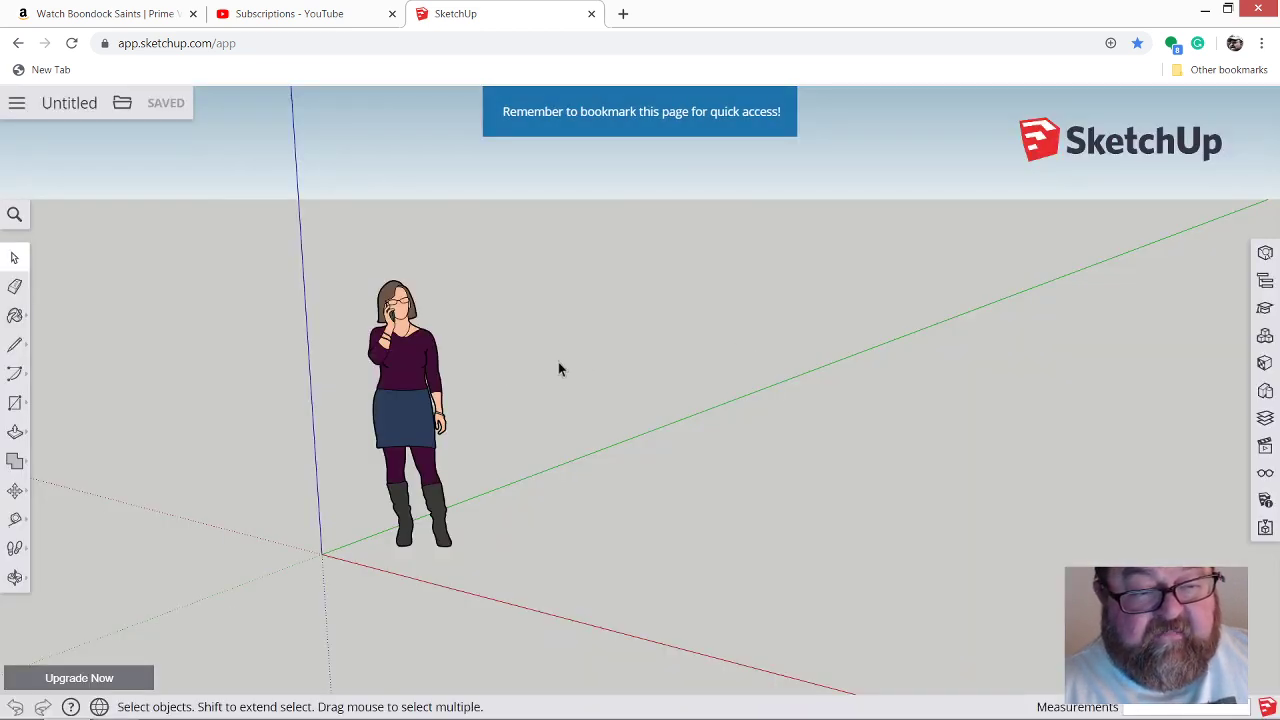
{"action": "scroll", "coordinate": [390, 355], "scroll_direction": "down", "scroll_amount": 3}
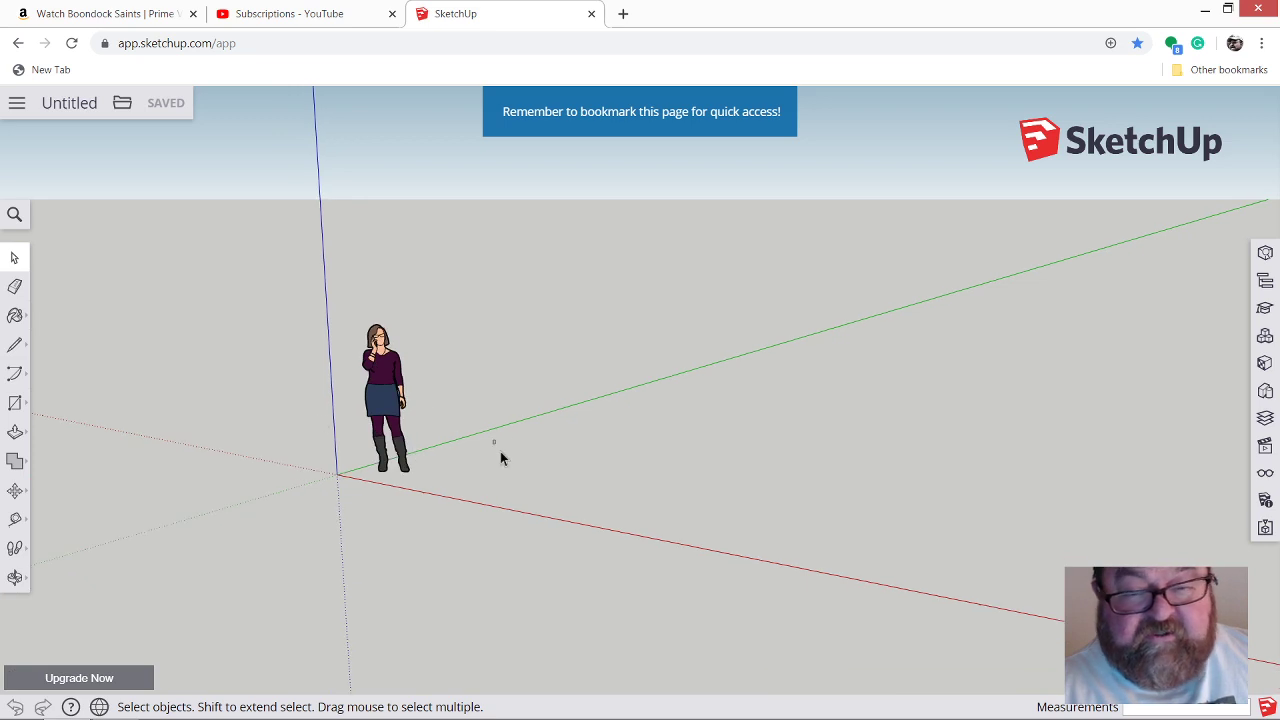
{"action": "scroll", "coordinate": [575, 490], "scroll_direction": "down", "scroll_amount": 1}
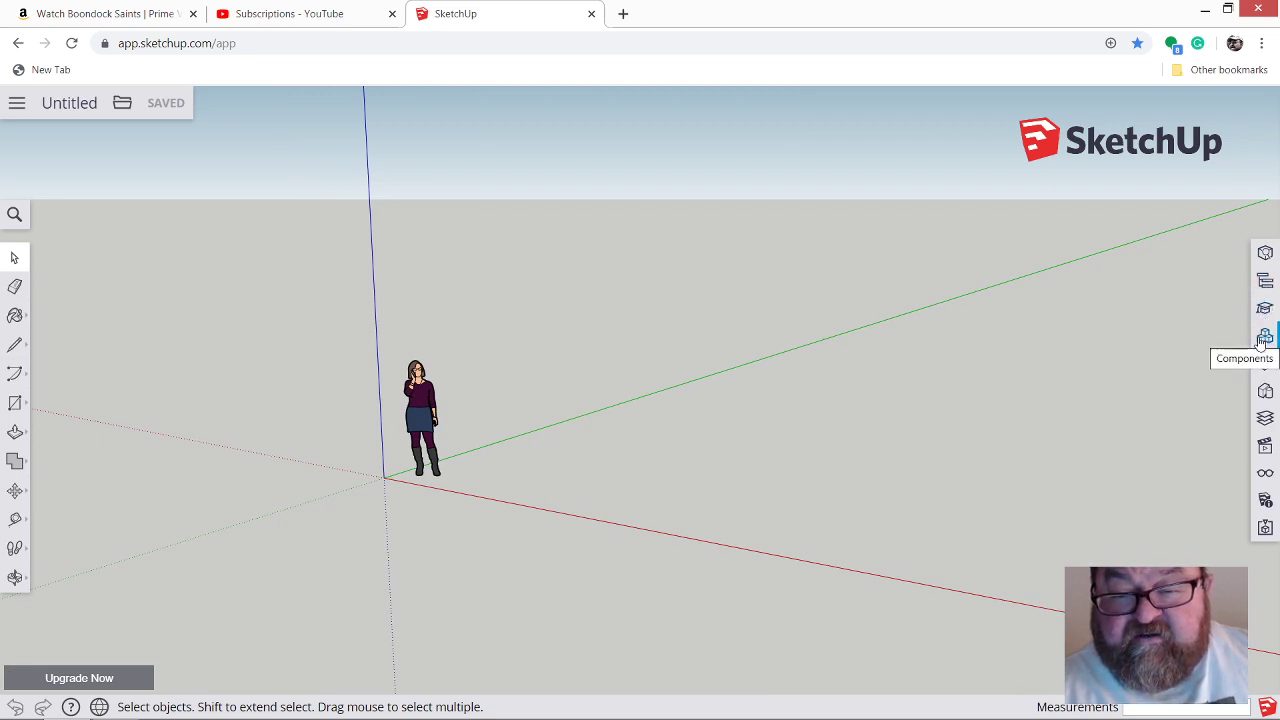
Search 3D Warehouse from the Components panel for 'sjipping containers'.
{"action": "left_click", "coordinate": [1263, 338]}
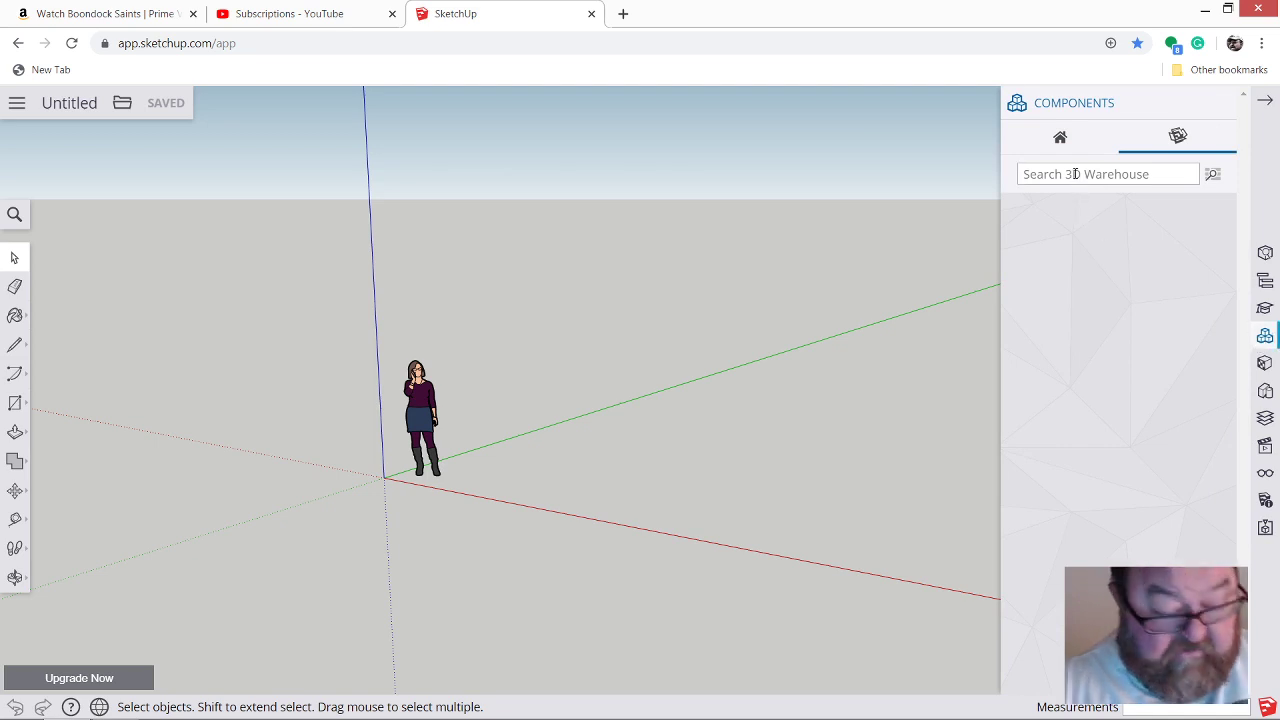
{"action": "type", "text": "sjipping contai"}
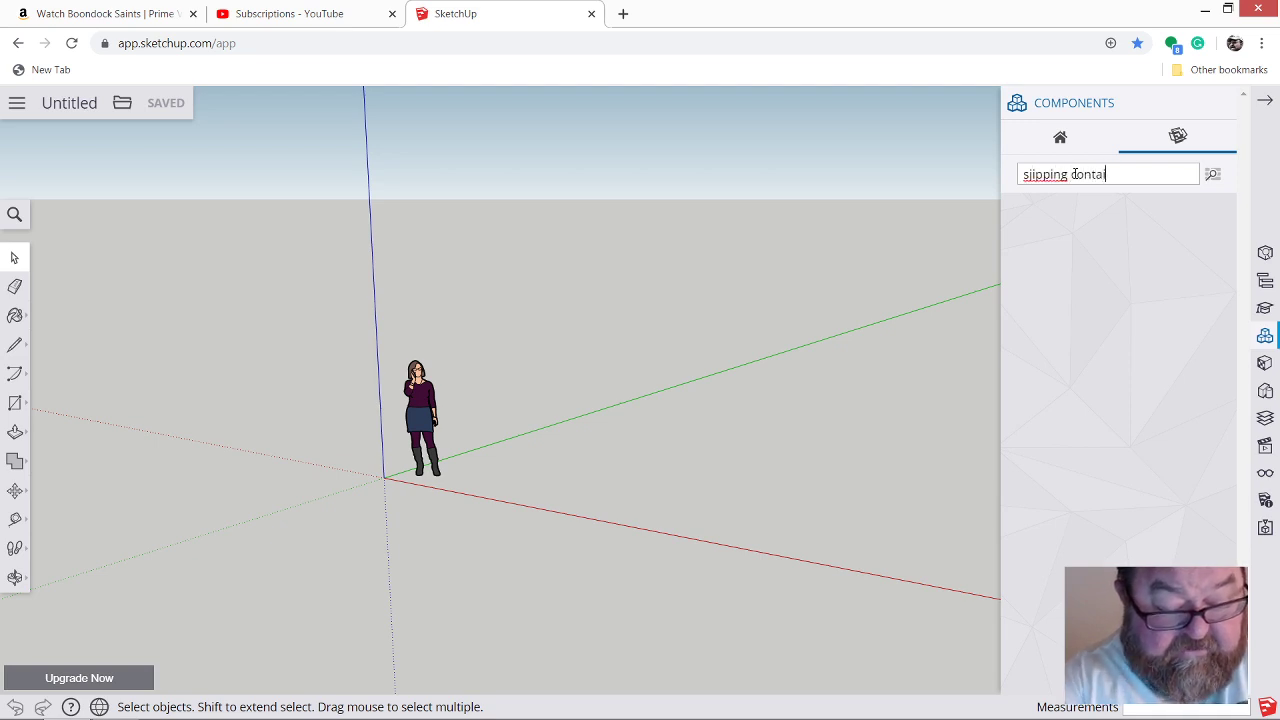
{"action": "type", "text": "ners"}
{"action": "key", "text": "Return"}
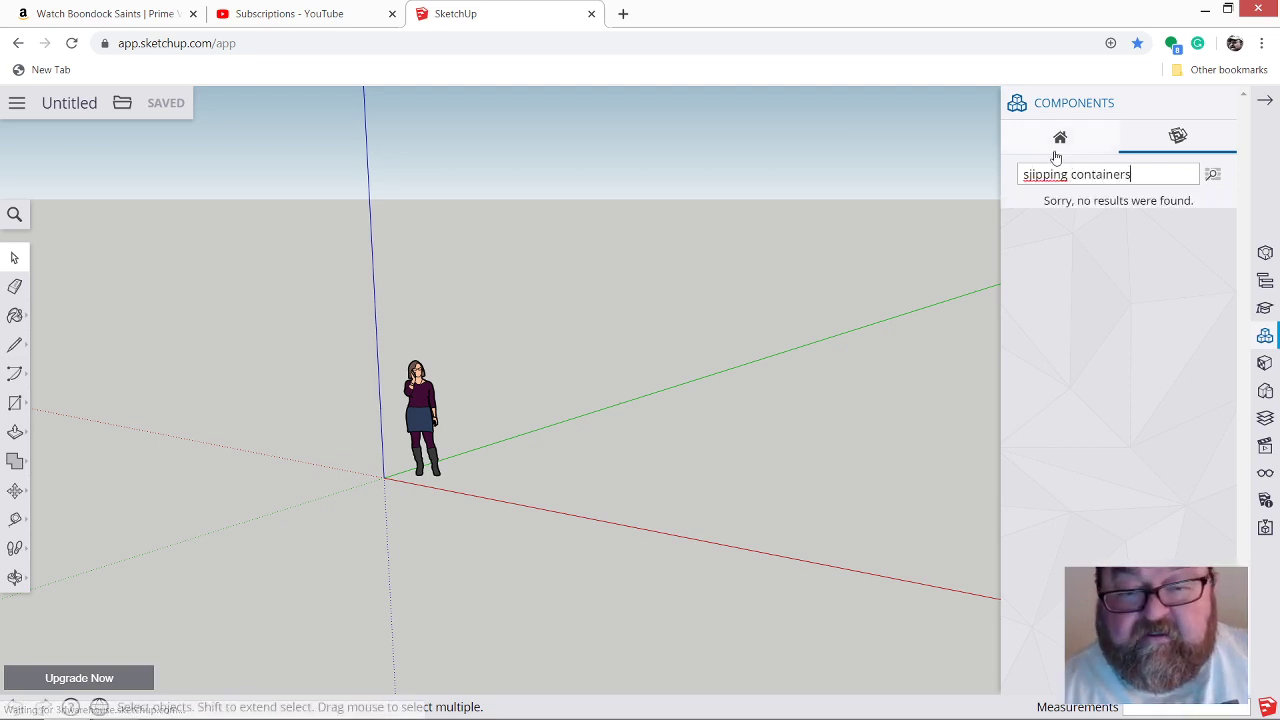
Correct the query to 'shipping containers', rerun it and browse the container results.
{"action": "double_click", "coordinate": [1045, 174]}
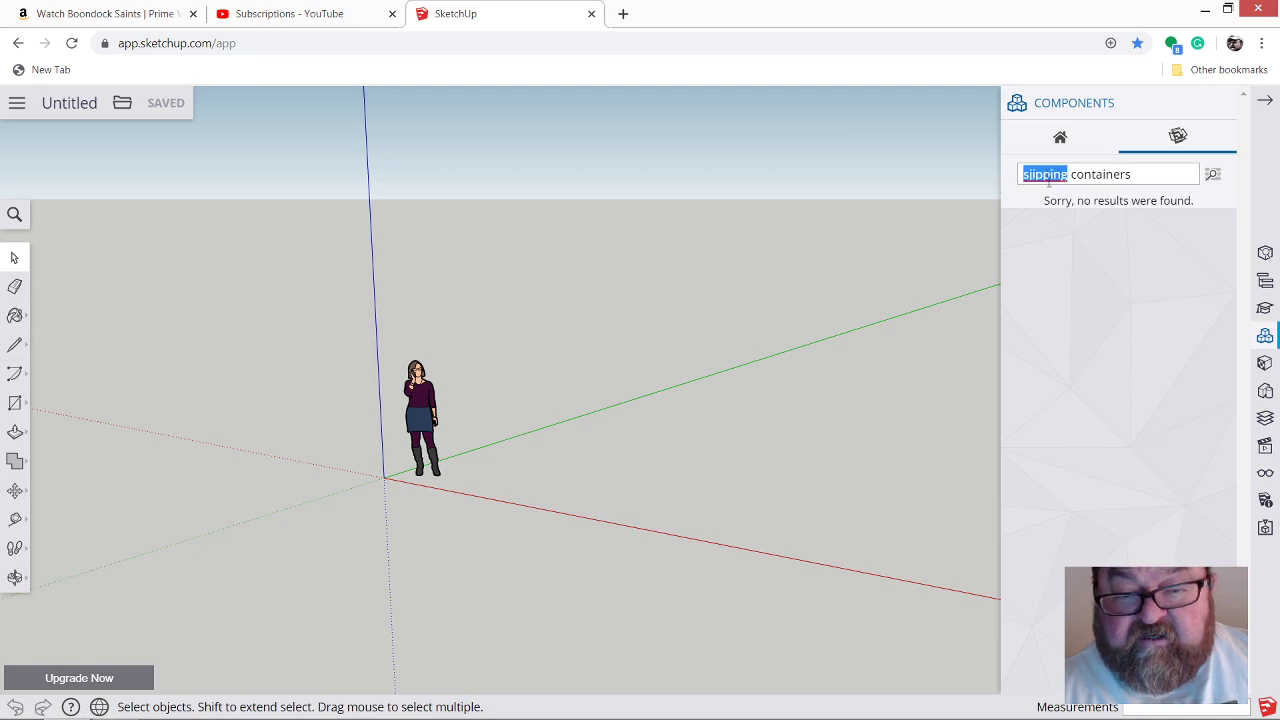
{"action": "left_click", "coordinate": [1034, 176]}
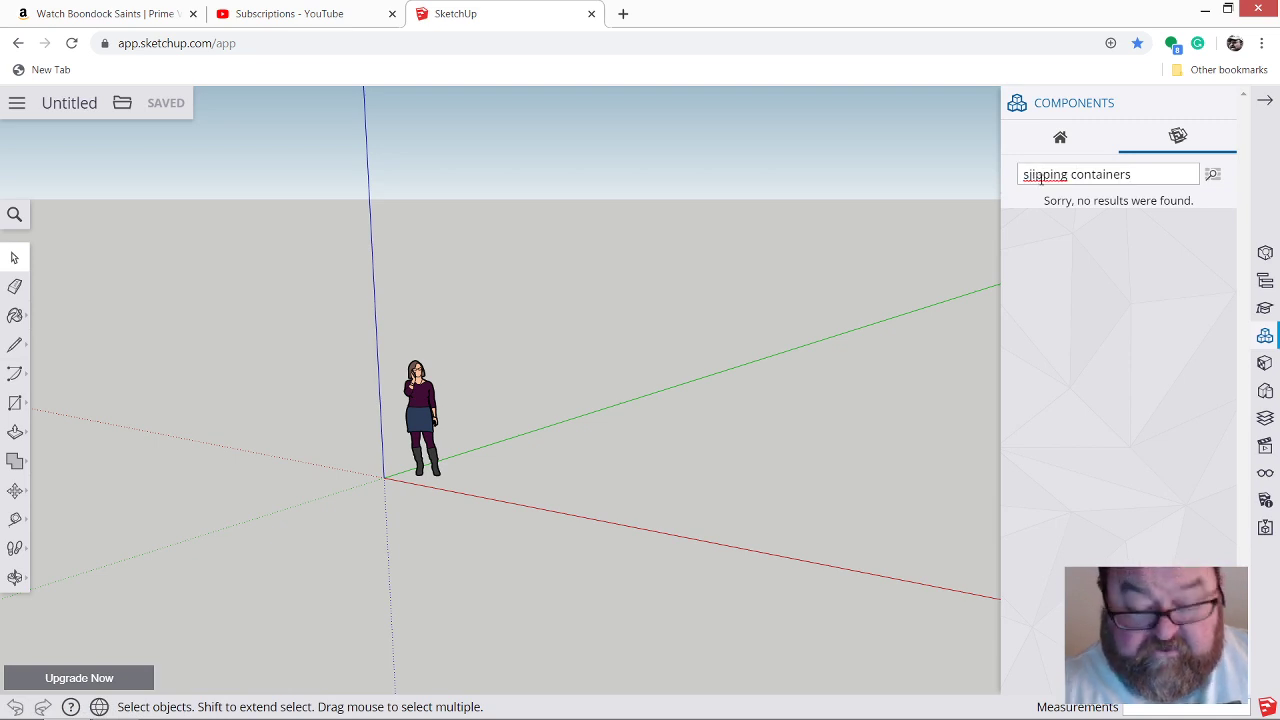
{"action": "key", "text": "BackSpace"}
{"action": "type", "text": "h"}
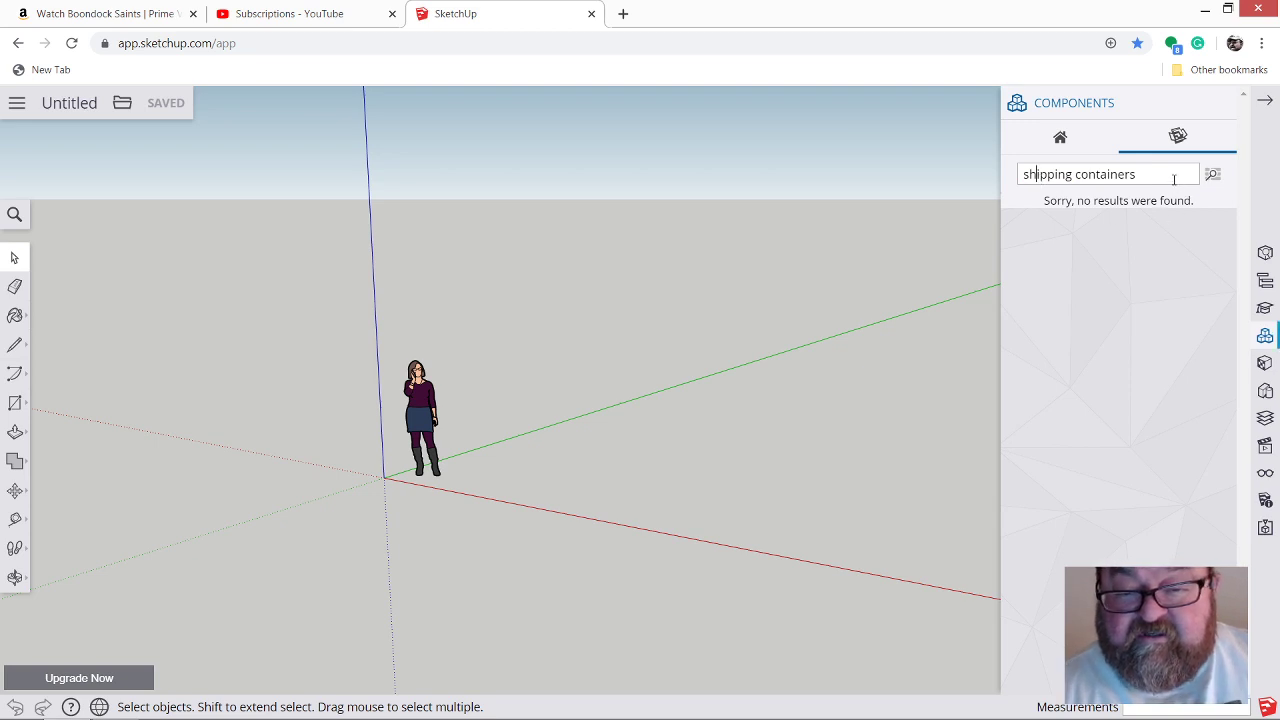
{"action": "key", "text": "Return"}
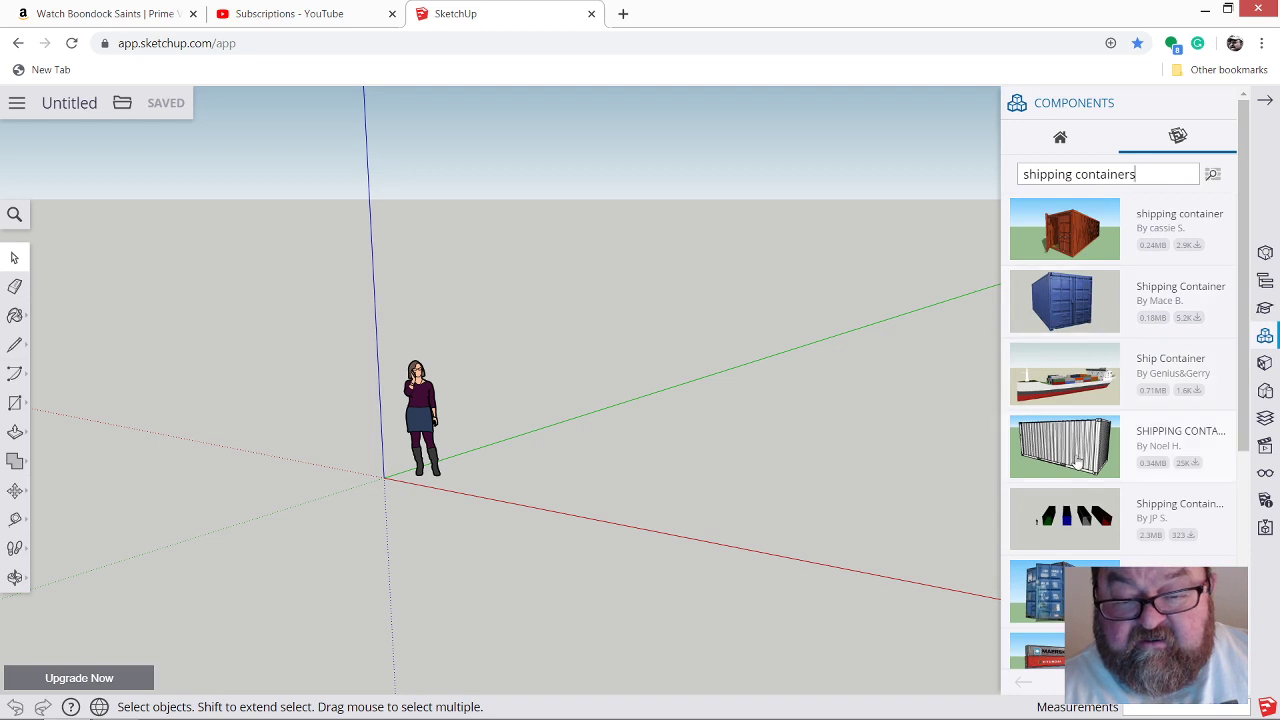
{"action": "scroll", "coordinate": [1070, 530], "scroll_direction": "down", "scroll_amount": 5}
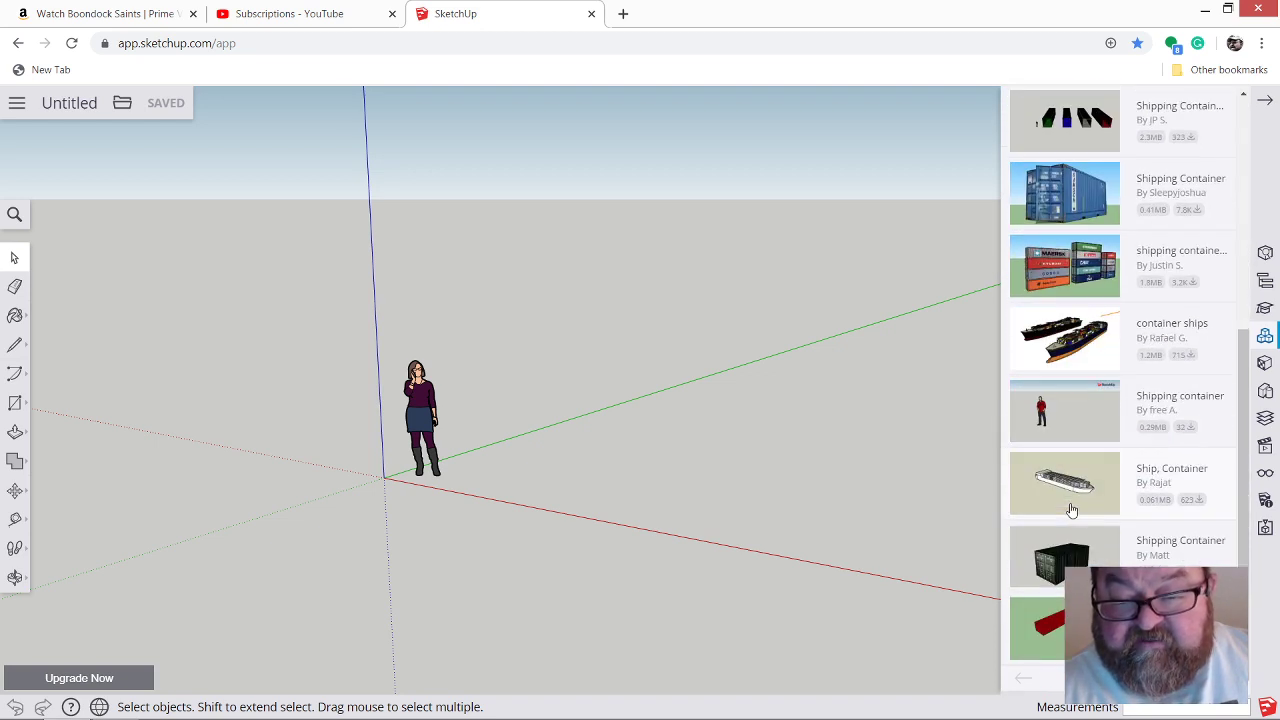
{"action": "scroll", "coordinate": [1070, 510], "scroll_direction": "up", "scroll_amount": 5}
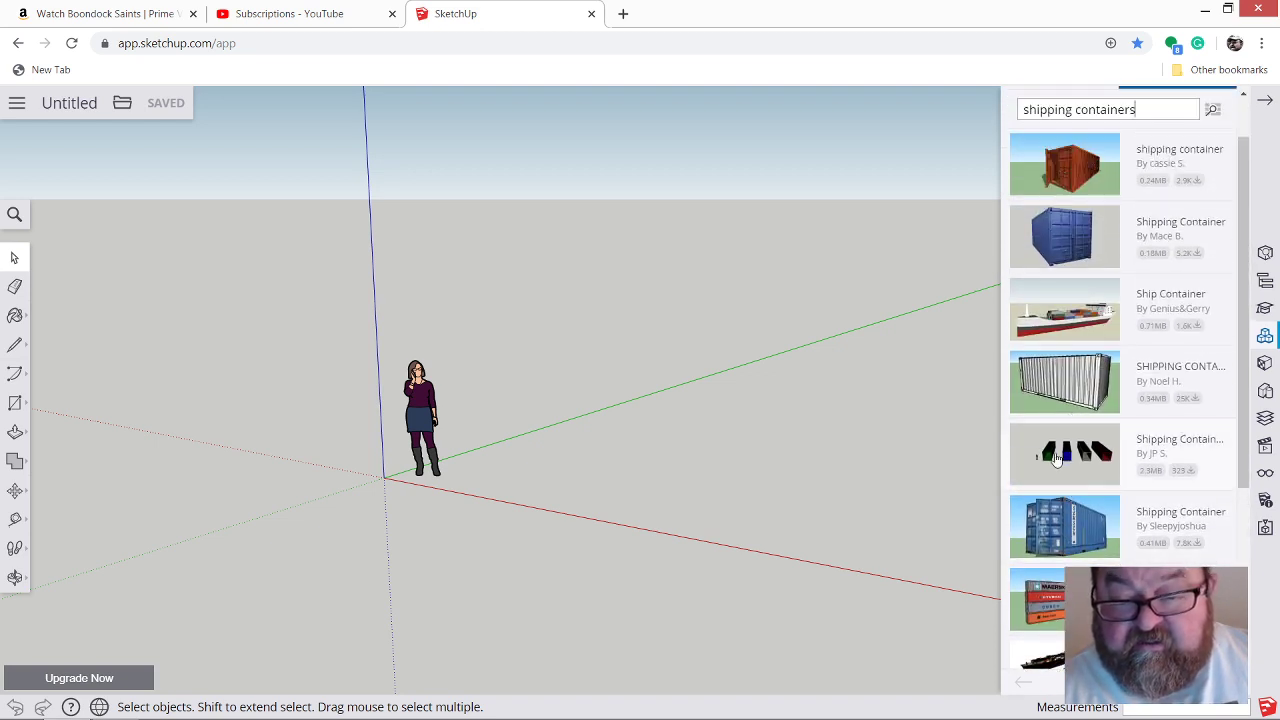
Insert the blue SAMSON Shipping Container and set it down beside the person figure.
{"action": "left_click", "coordinate": [1071, 537]}
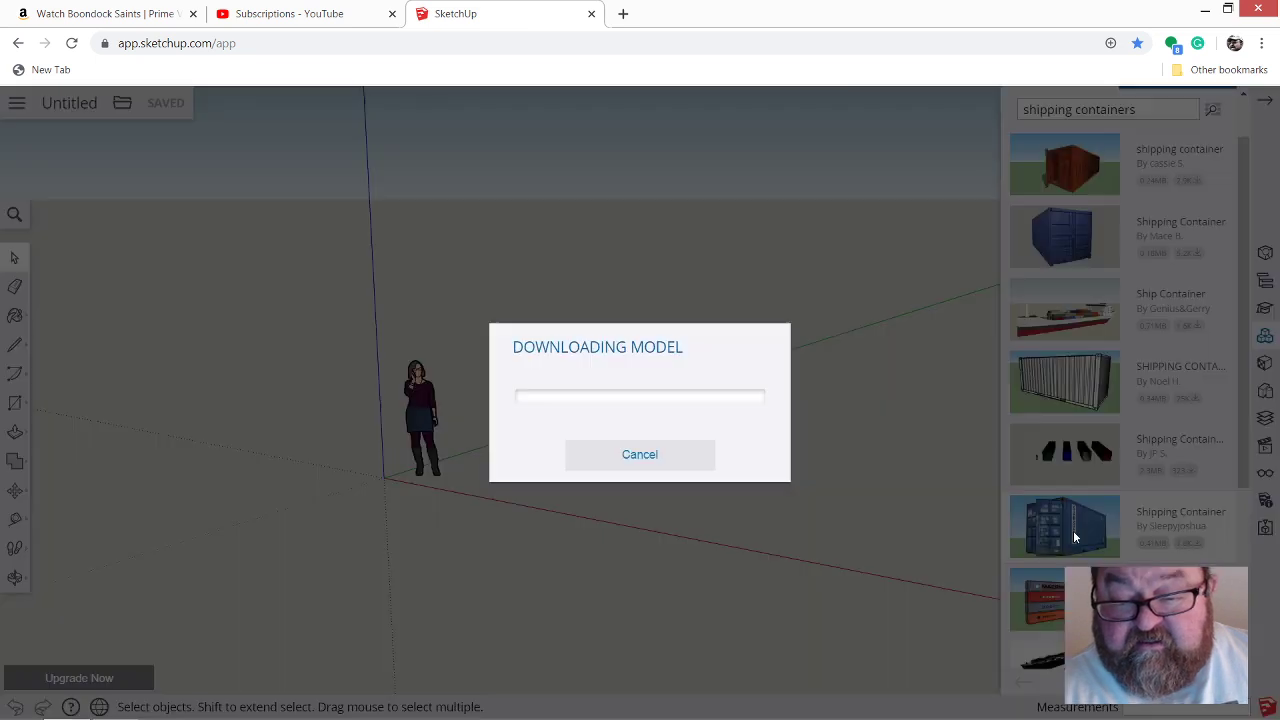
{"action": "left_click", "coordinate": [596, 472]}
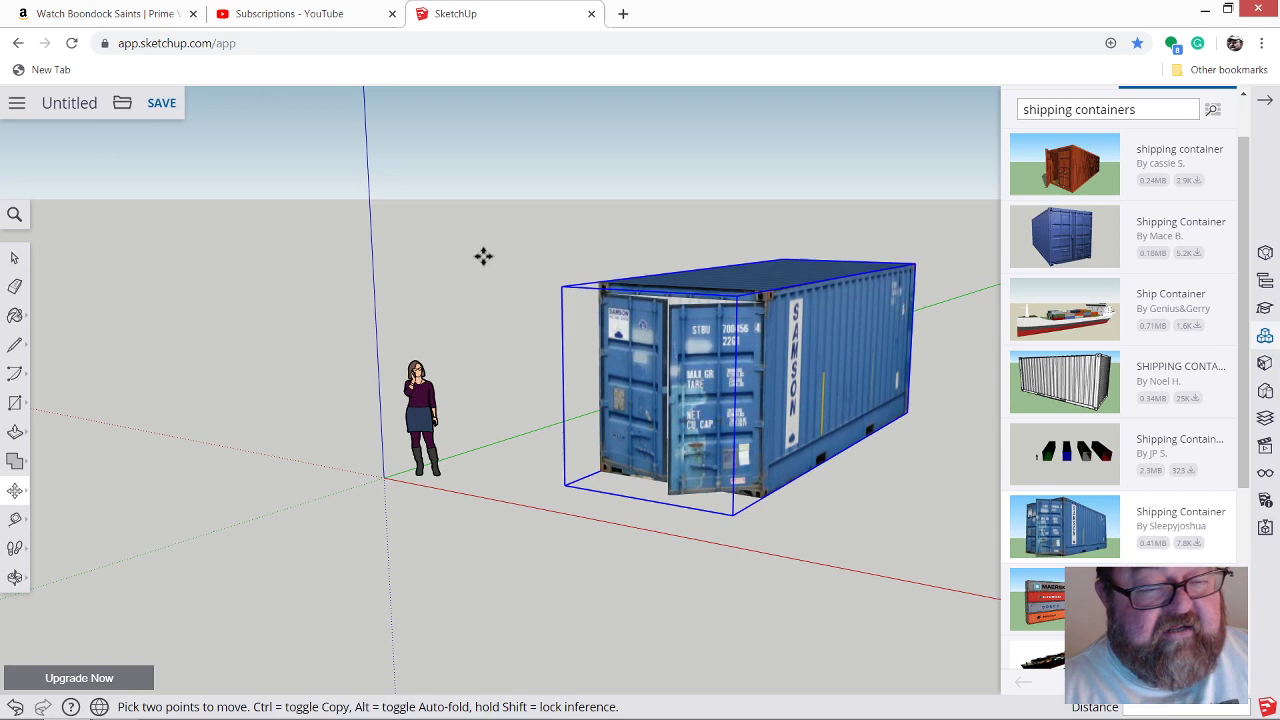
{"action": "scroll", "coordinate": [863, 378], "scroll_direction": "up", "scroll_amount": 3}
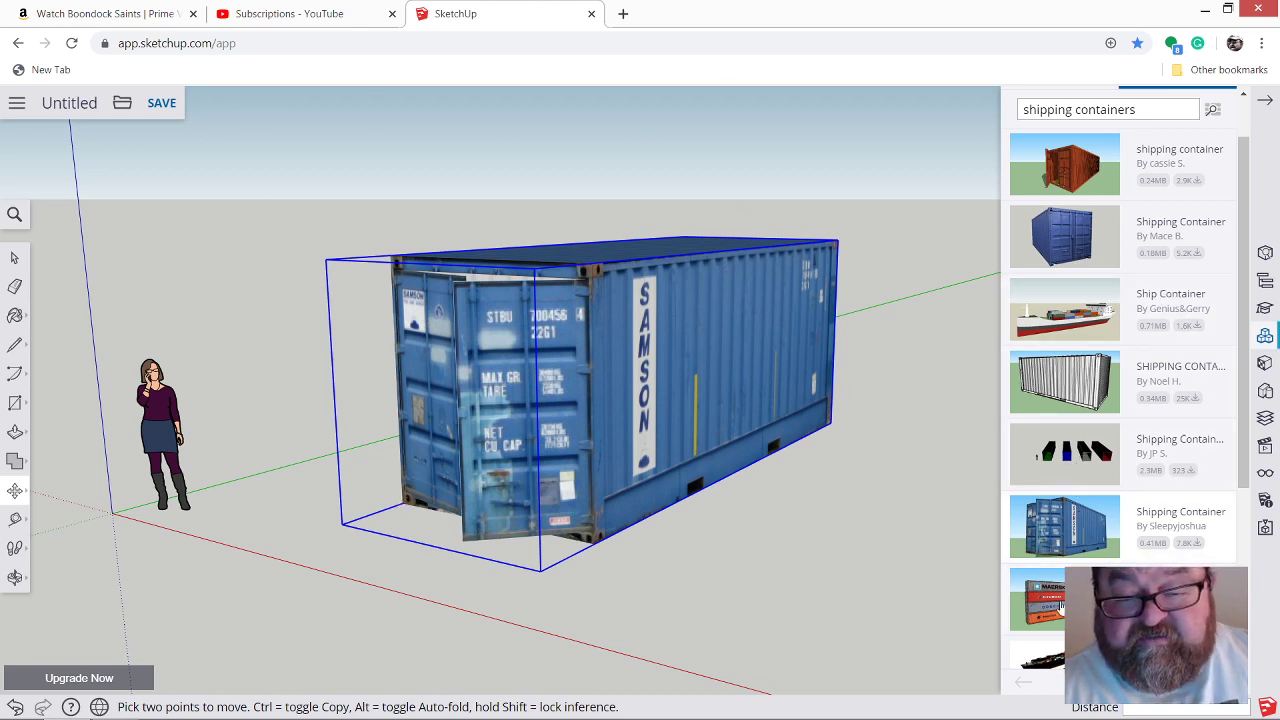
{"action": "scroll", "coordinate": [1078, 331], "scroll_direction": "up", "scroll_amount": 1}
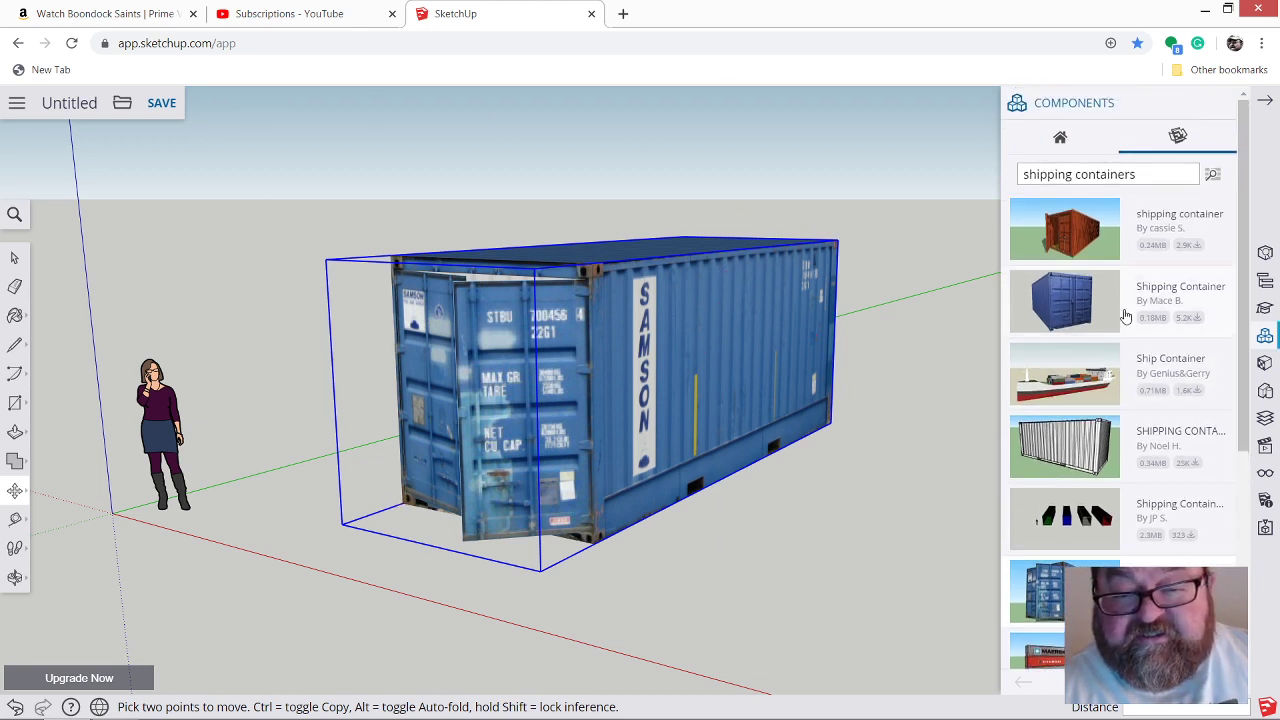
Insert the red corrugated container and place it right beside the blue container.
{"action": "left_click", "coordinate": [1074, 241]}
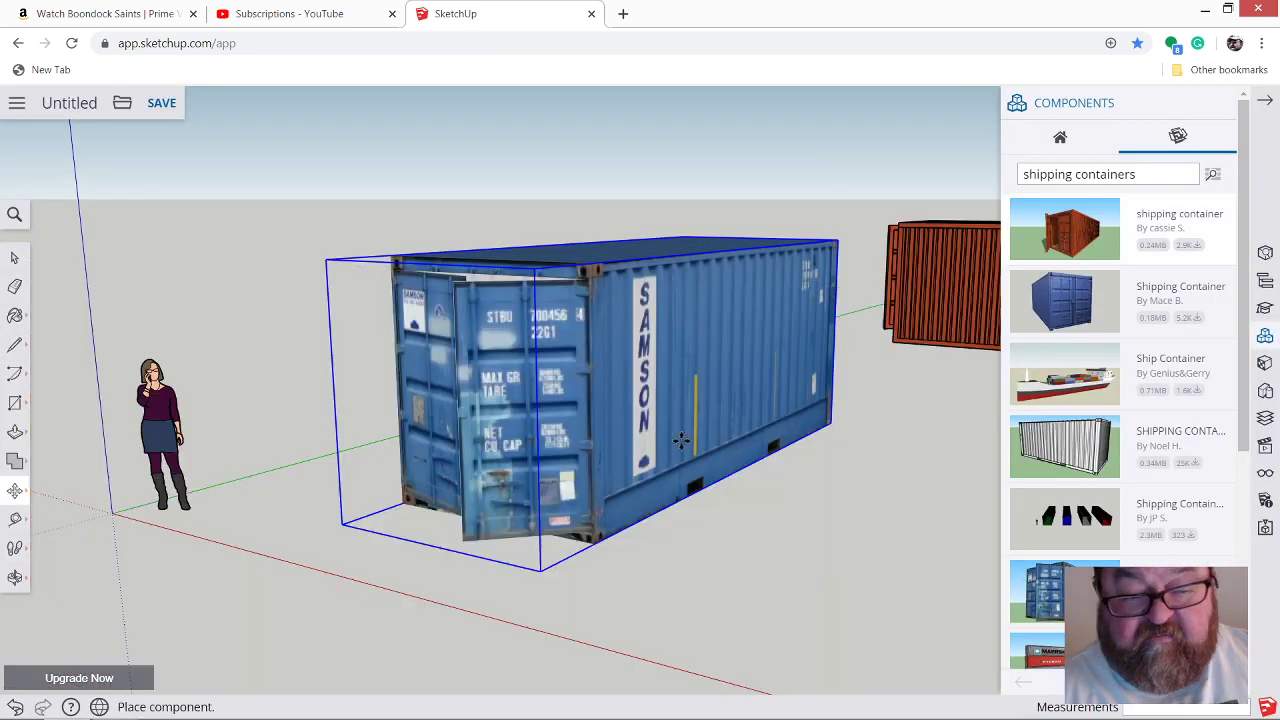
{"action": "scroll", "coordinate": [634, 441], "scroll_direction": "down", "scroll_amount": 1}
{"action": "scroll", "coordinate": [634, 441], "scroll_direction": "down", "scroll_amount": 5}
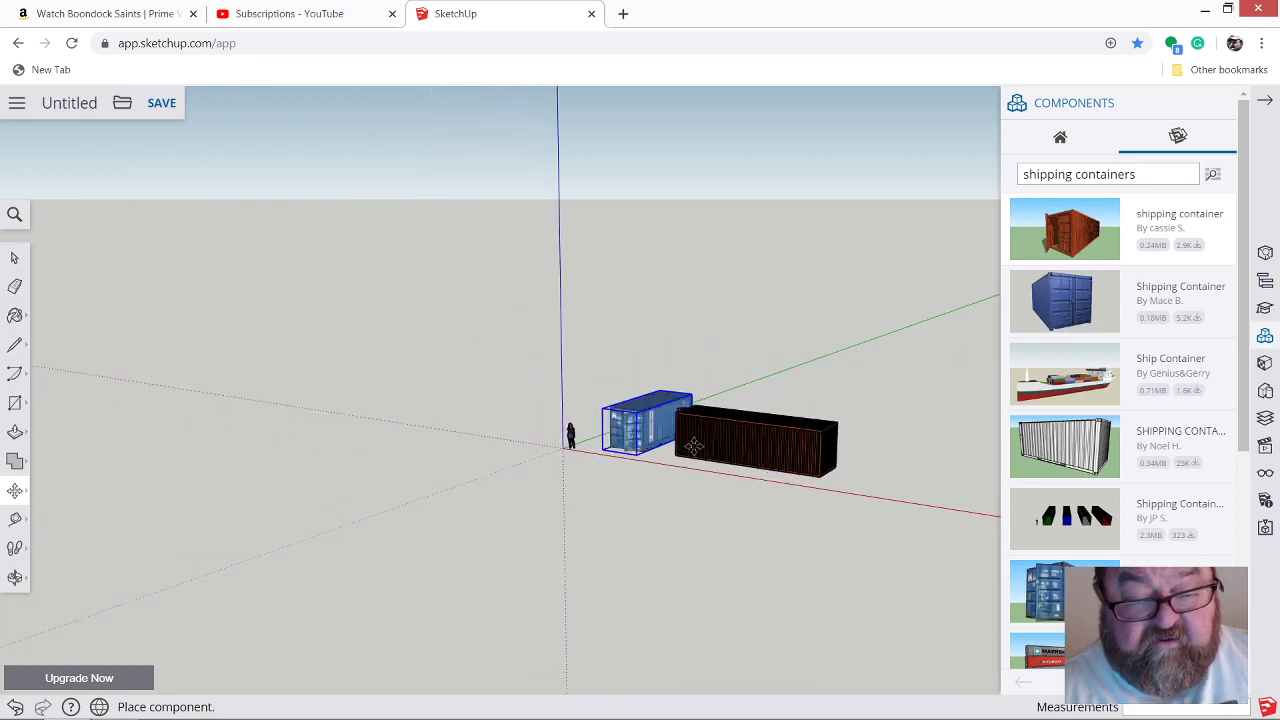
{"action": "left_click", "coordinate": [696, 443]}
{"action": "scroll", "coordinate": [655, 413], "scroll_direction": "up", "scroll_amount": 1}
{"action": "scroll", "coordinate": [655, 413], "scroll_direction": "up", "scroll_amount": 5}
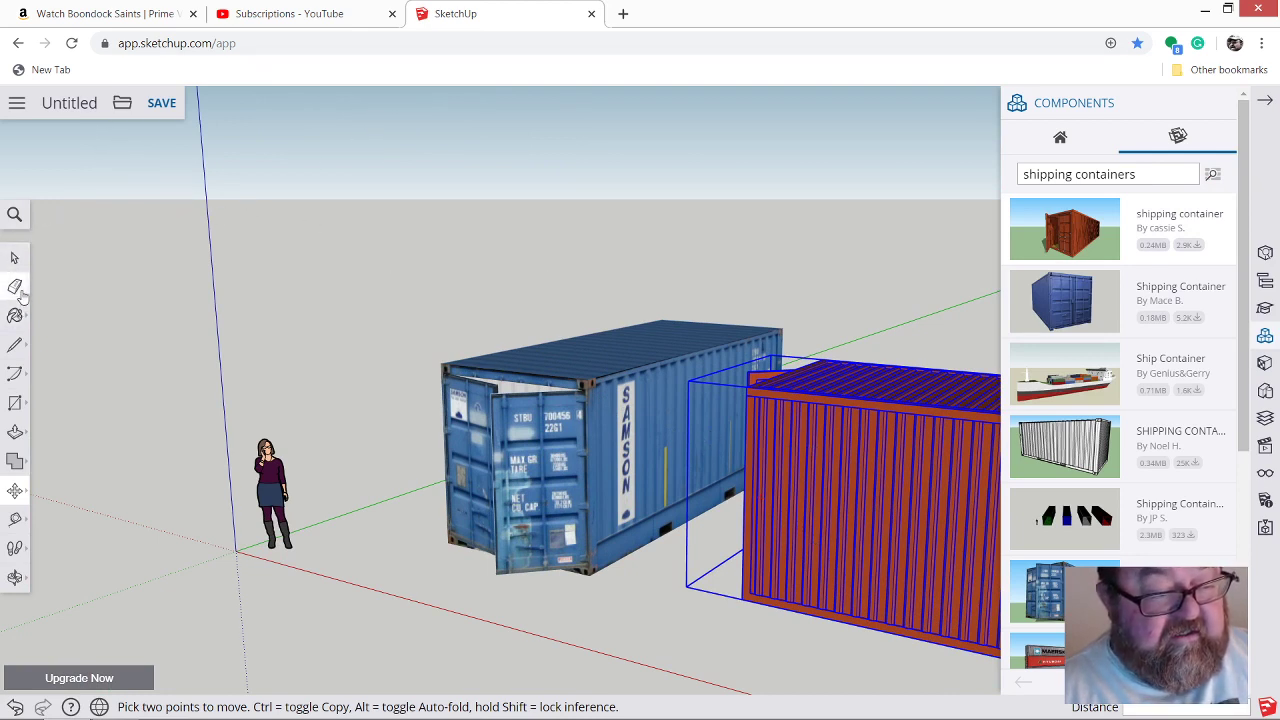
Orbit and zoom in on the red container's open doors, cancelling the Leave site prompt.
{"action": "left_click", "coordinate": [15, 580]}
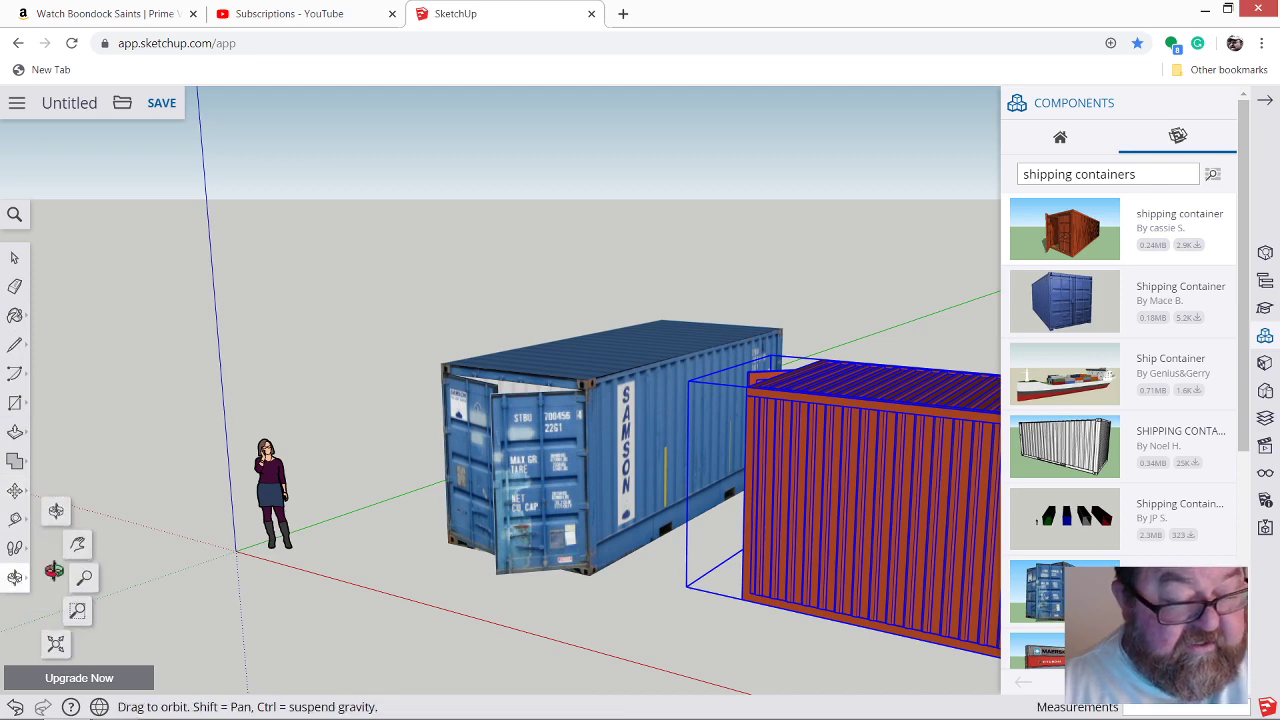
{"action": "left_click_drag", "start_coordinate": [555, 465], "coordinate": [805, 540]}
{"action": "left_click_drag", "start_coordinate": [297, 561], "coordinate": [811, 508]}
{"action": "scroll", "coordinate": [630, 455], "scroll_direction": "up", "scroll_amount": 10}
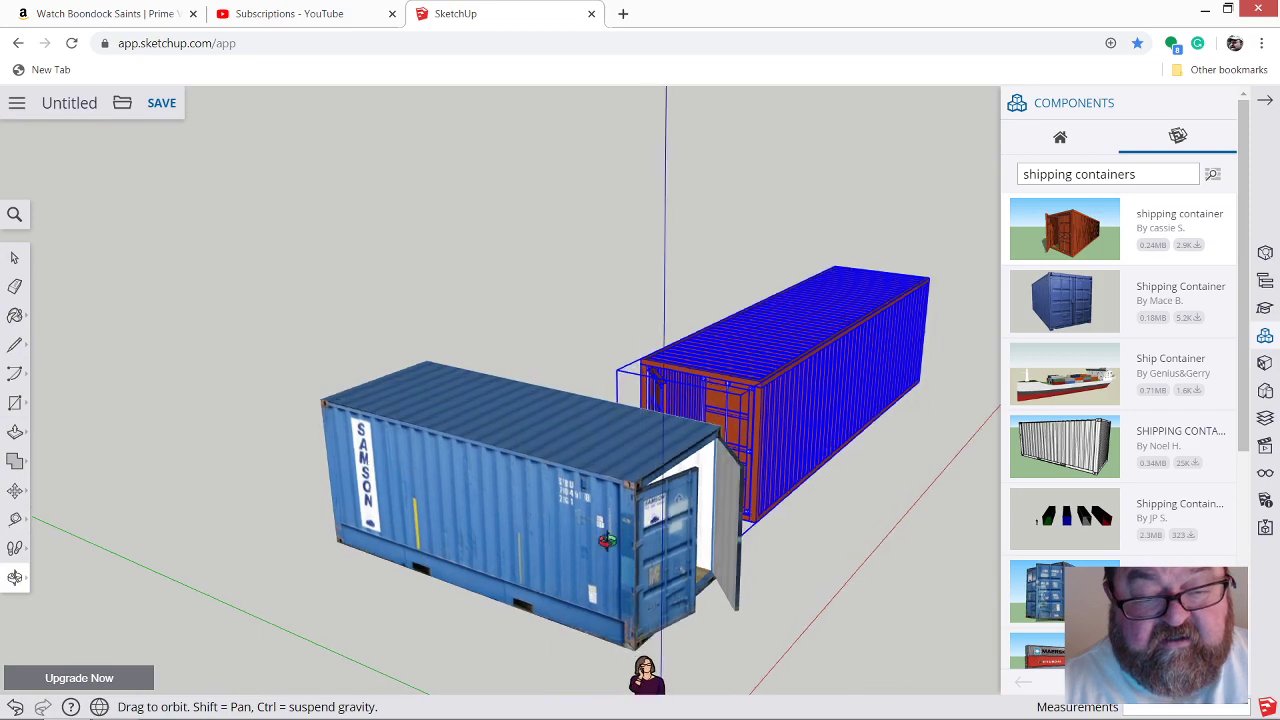
{"action": "left_click_drag", "start_coordinate": [623, 459], "coordinate": [2, 157]}
{"action": "scroll", "coordinate": [654, 328], "scroll_direction": "up", "scroll_amount": 5}
{"action": "left_click", "coordinate": [18, 43]}
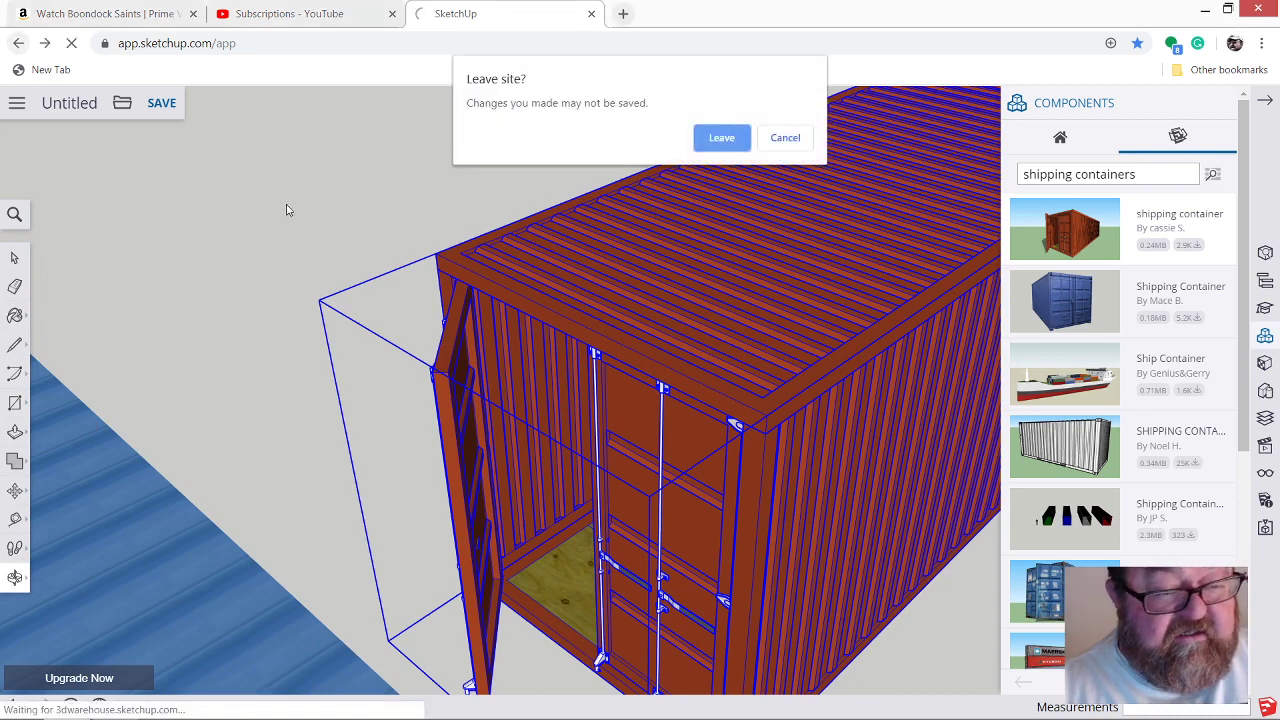
{"action": "left_click", "coordinate": [785, 138]}
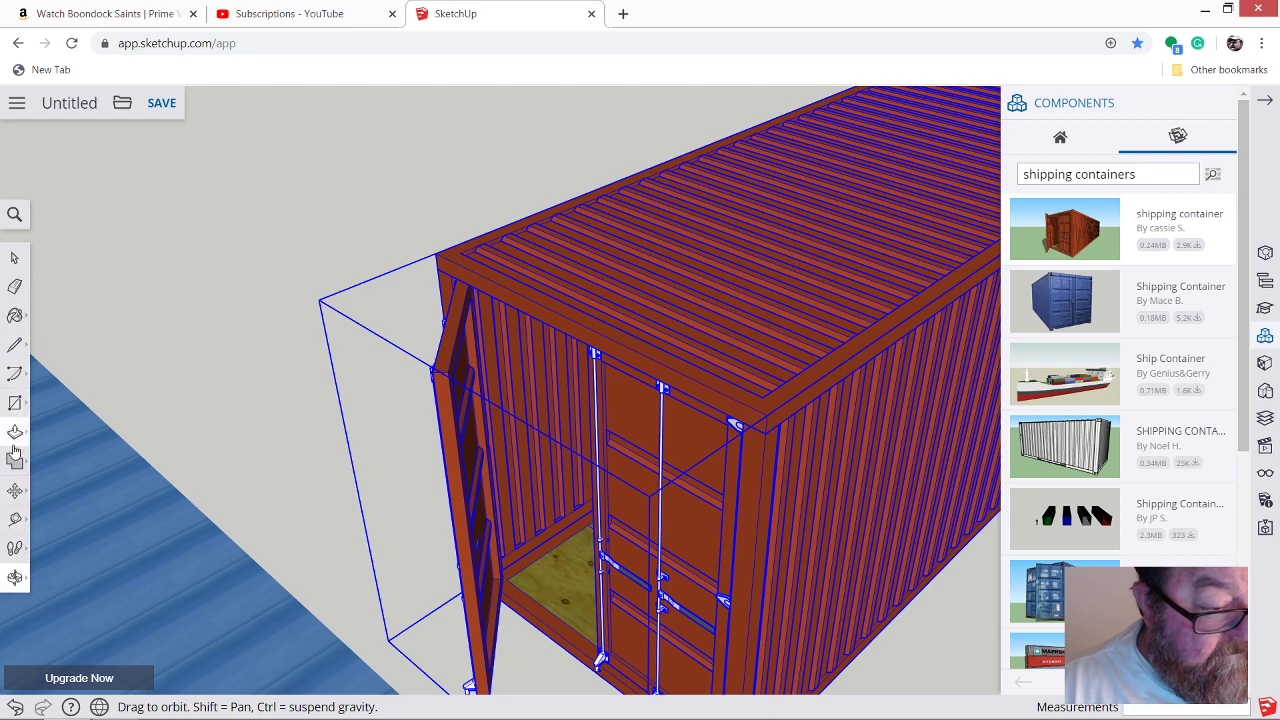
Tape-measure the red container from front corner to far end, reading about 30' 3".
{"action": "left_click", "coordinate": [16, 523]}
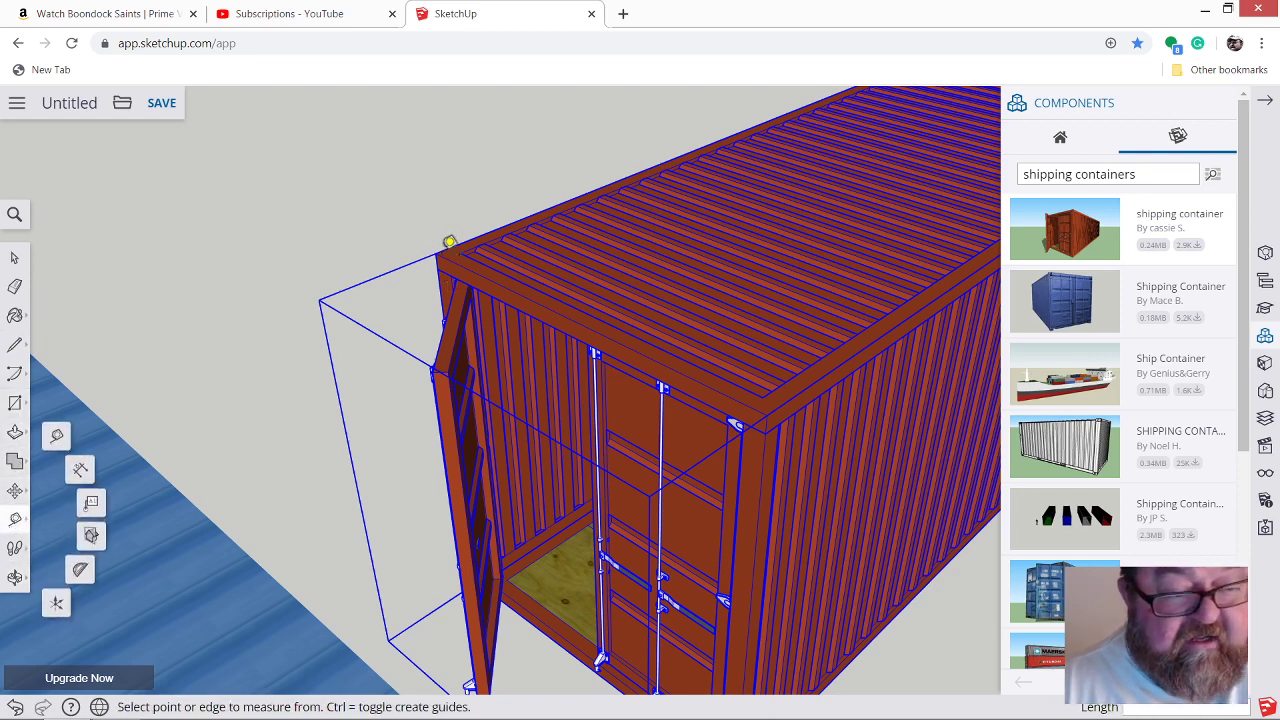
{"action": "left_click", "coordinate": [436, 253]}
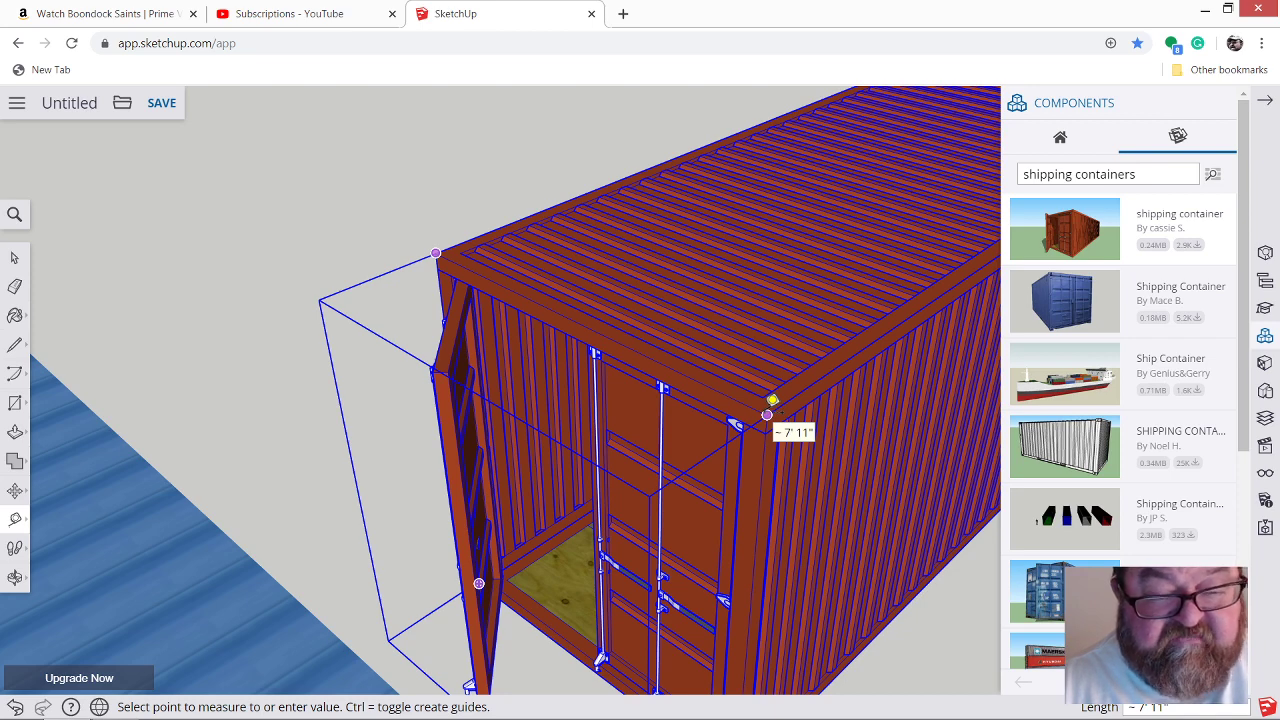
{"action": "scroll", "coordinate": [268, 562], "scroll_direction": "down", "scroll_amount": 5}
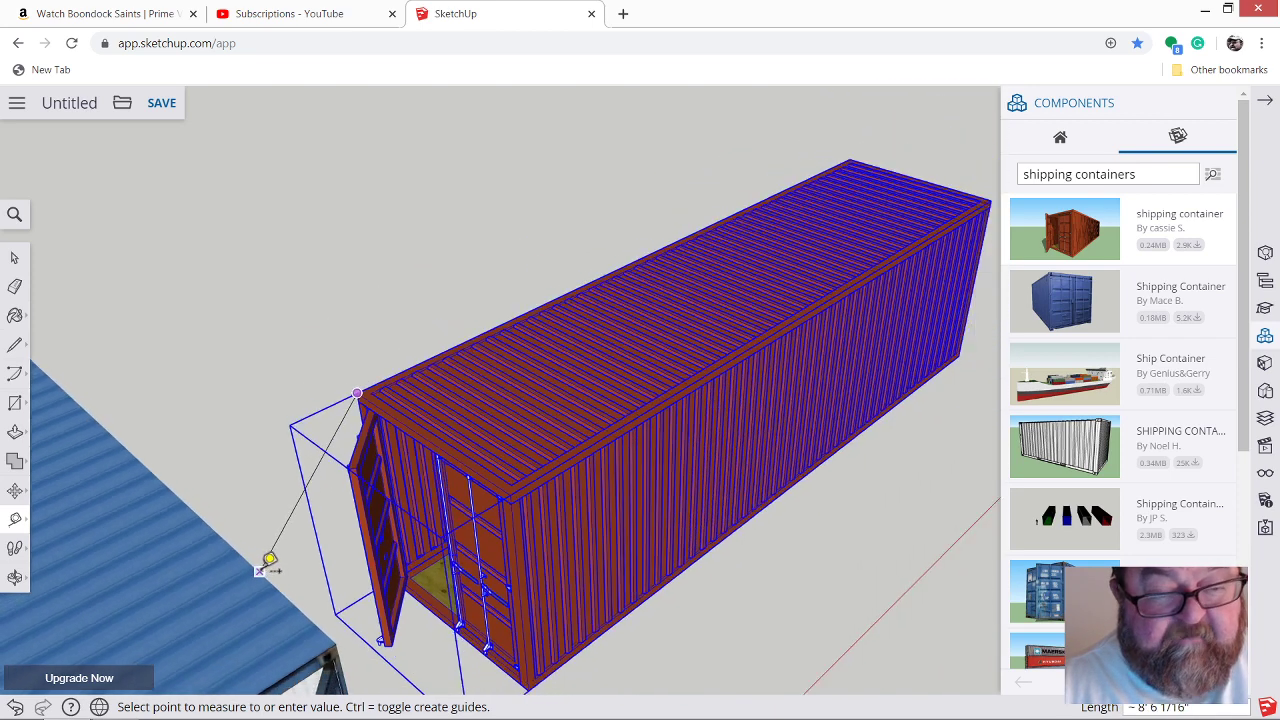
{"action": "scroll", "coordinate": [268, 562], "scroll_direction": "down", "scroll_amount": 2}
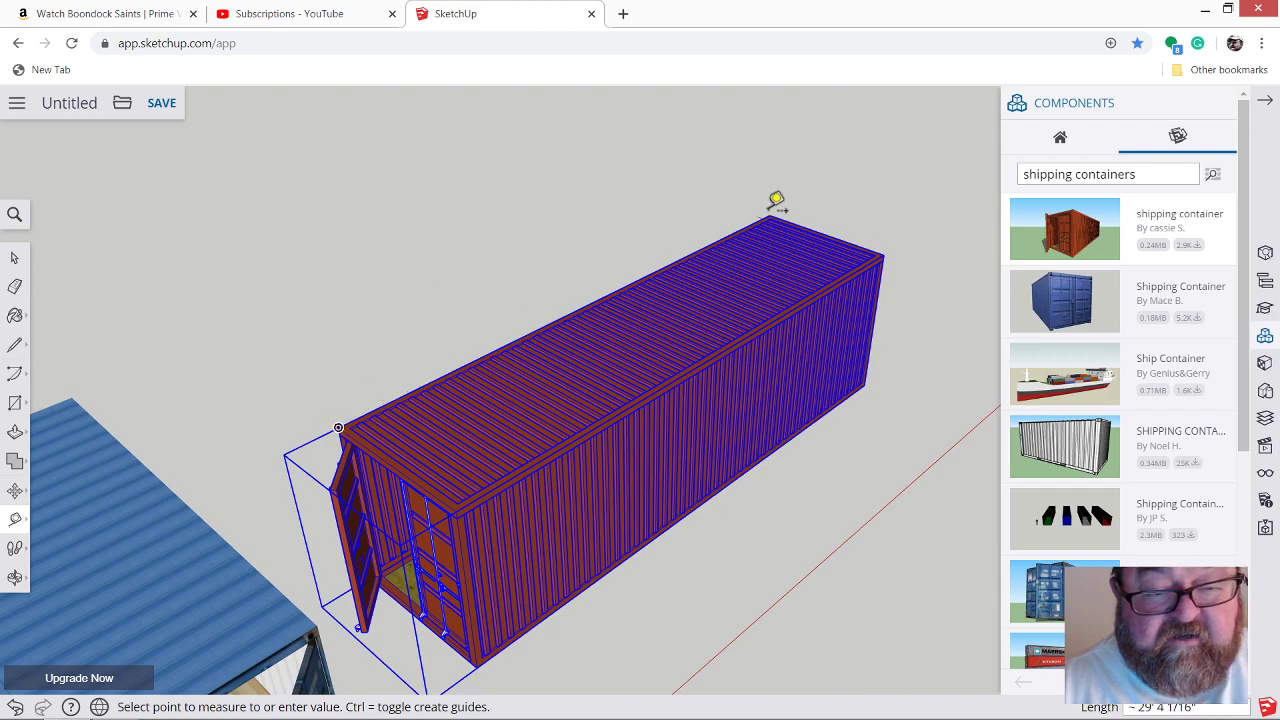
{"action": "scroll", "coordinate": [776, 200], "scroll_direction": "up", "scroll_amount": 5}
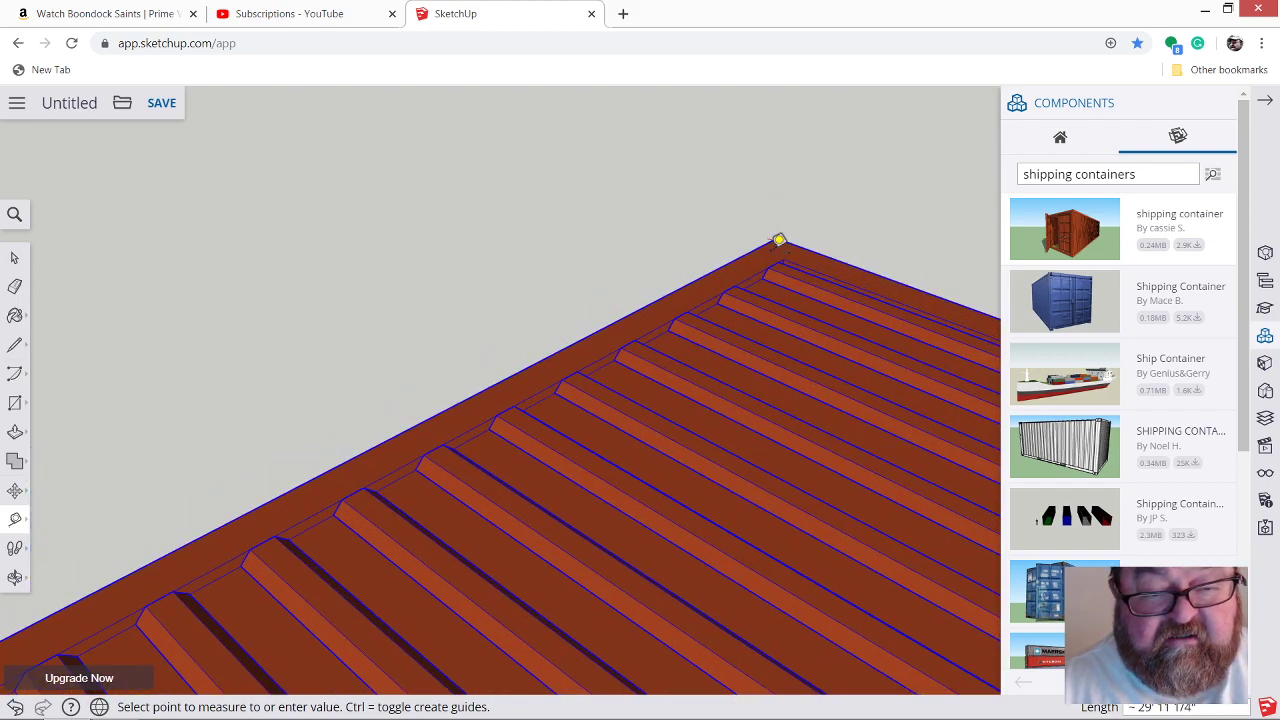
{"action": "scroll", "coordinate": [779, 240], "scroll_direction": "up", "scroll_amount": 2}
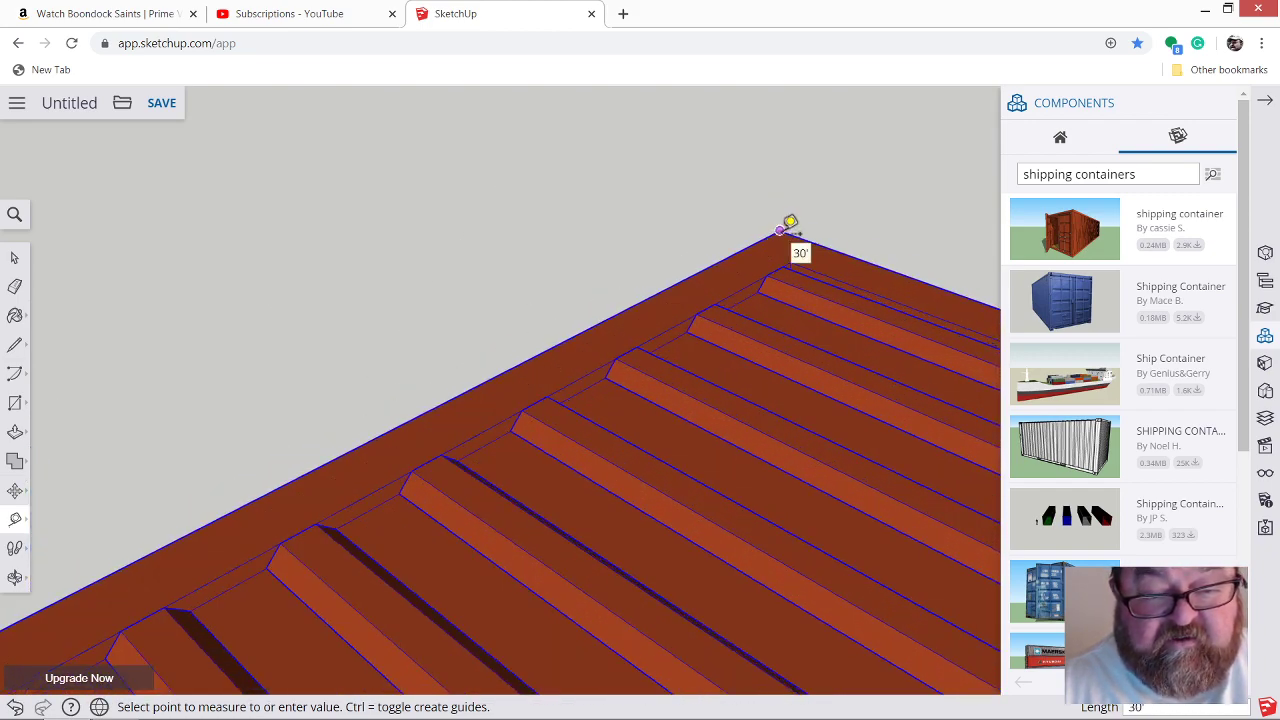
{"action": "scroll", "coordinate": [785, 228], "scroll_direction": "down", "scroll_amount": 6}
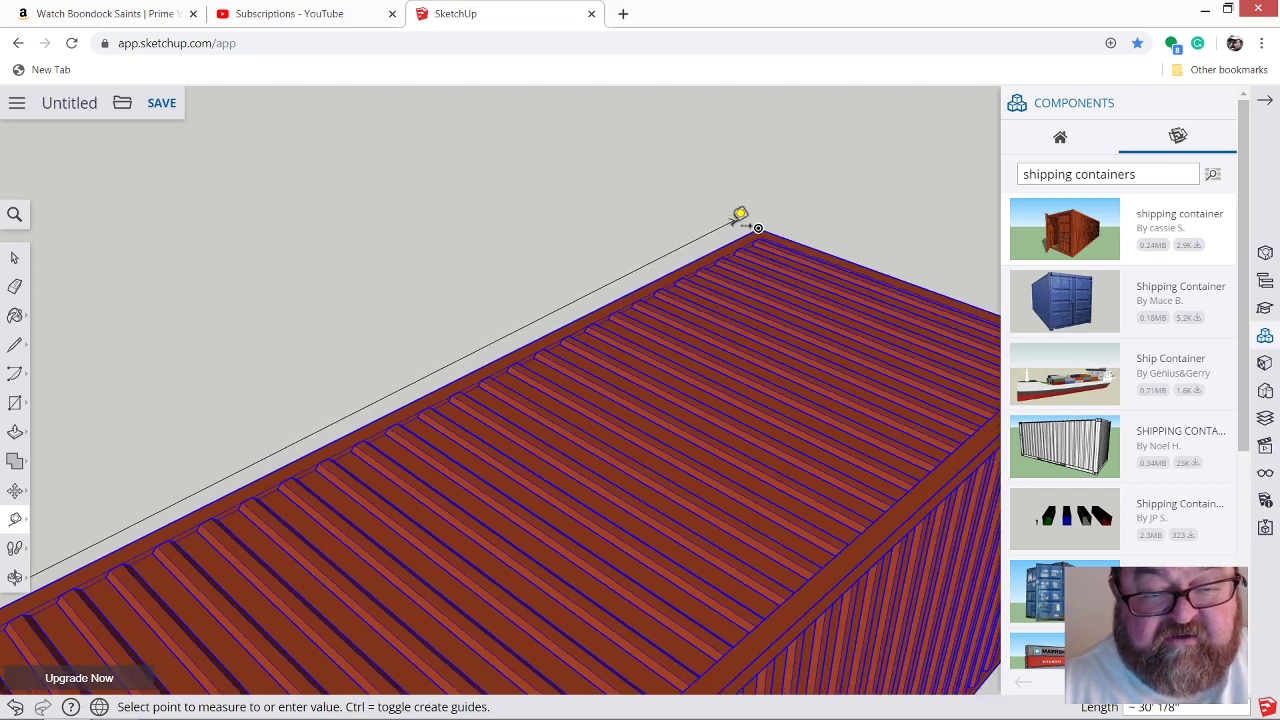
{"action": "scroll", "coordinate": [845, 216], "scroll_direction": "down", "scroll_amount": 5}
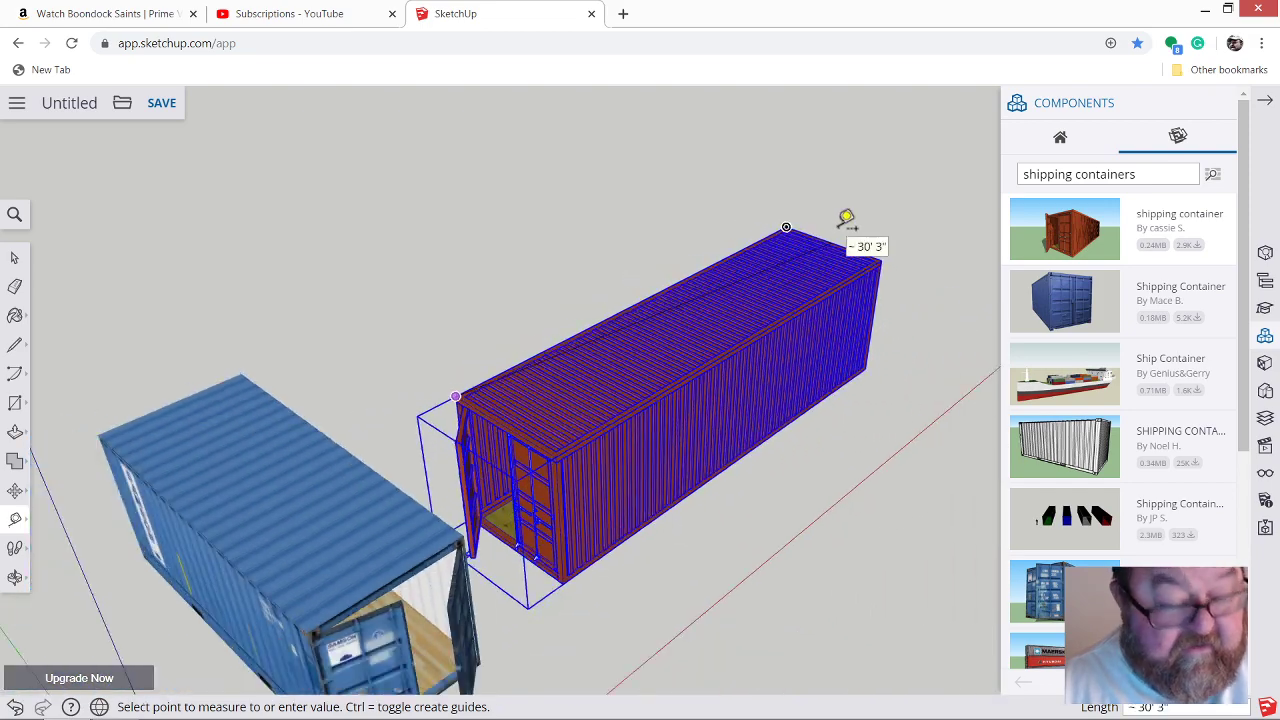
{"action": "left_click", "coordinate": [578, 368]}
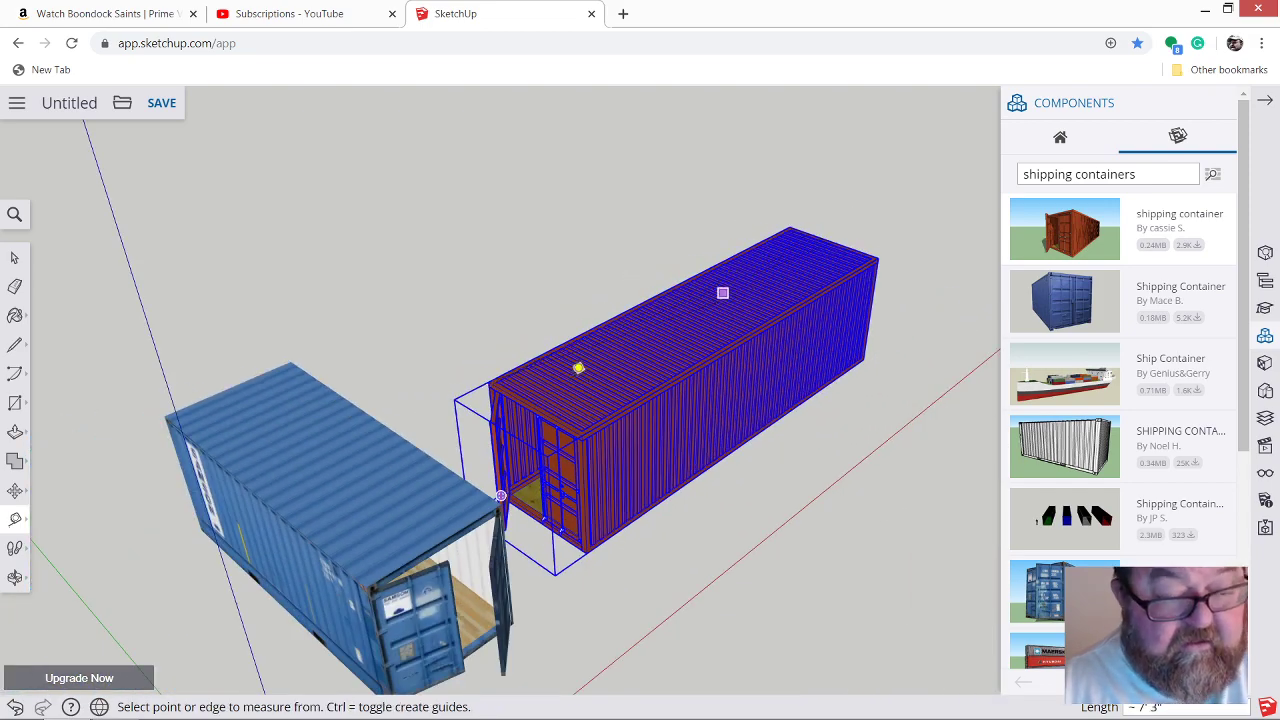
Orbit out over both containers and select the old 'shipping containers' search text for replacement.
{"action": "left_click", "coordinate": [15, 577]}
{"action": "left_click_drag", "start_coordinate": [670, 527], "coordinate": [594, 432]}
{"action": "scroll", "coordinate": [594, 432], "scroll_direction": "down", "scroll_amount": 5}
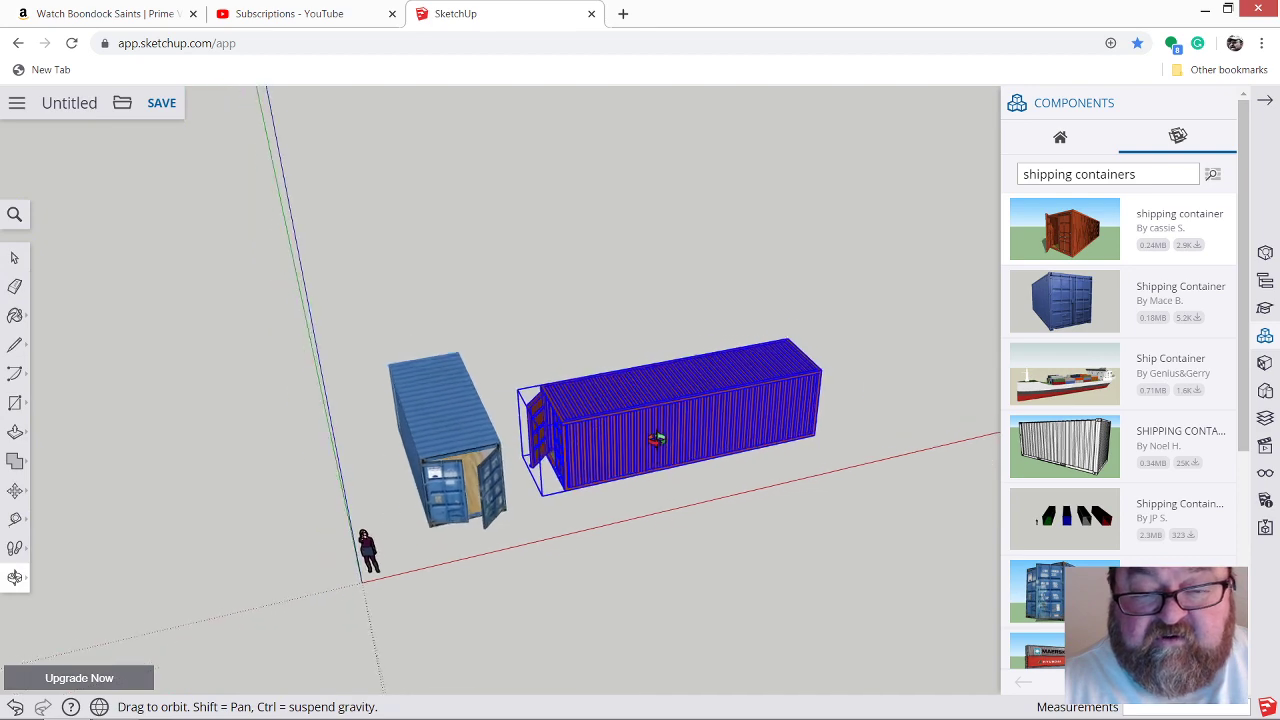
{"action": "triple_click", "coordinate": [1106, 174]}
Search the library for 'toilet' and place the toilets model in front of the containers.
{"action": "type", "text": "t"}
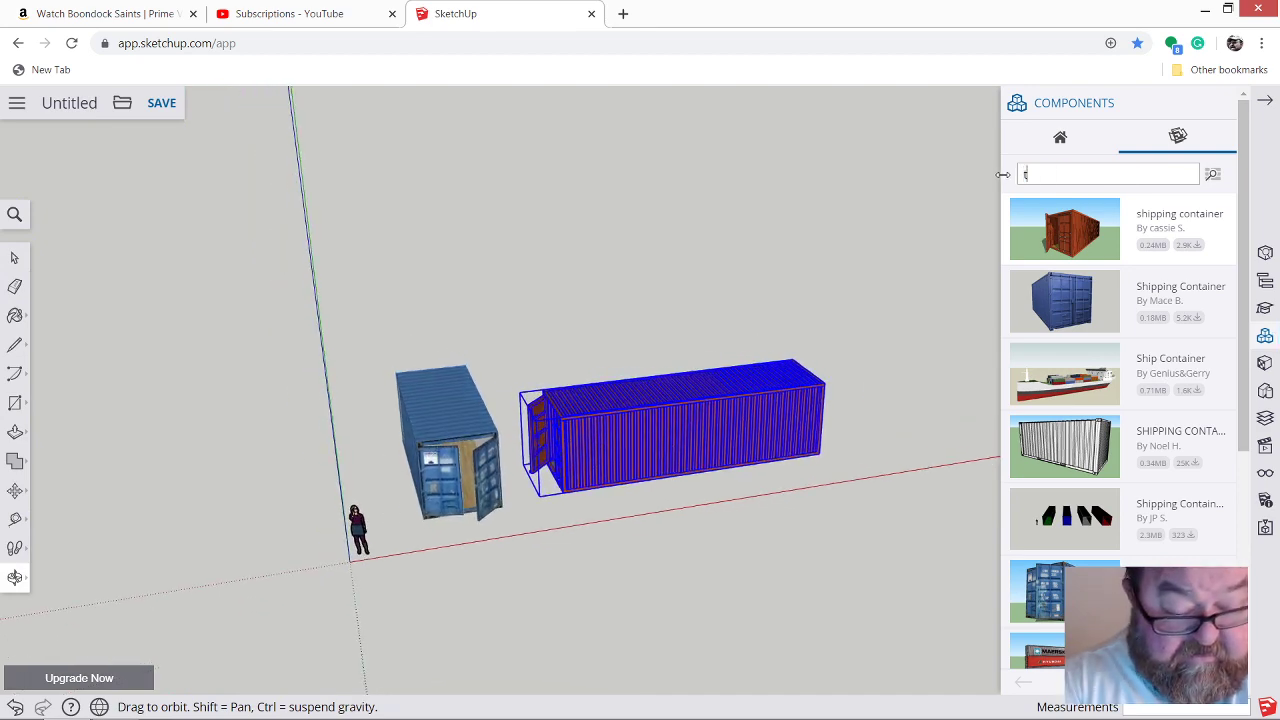
{"action": "type", "text": "oilet"}
{"action": "key", "text": "Return"}
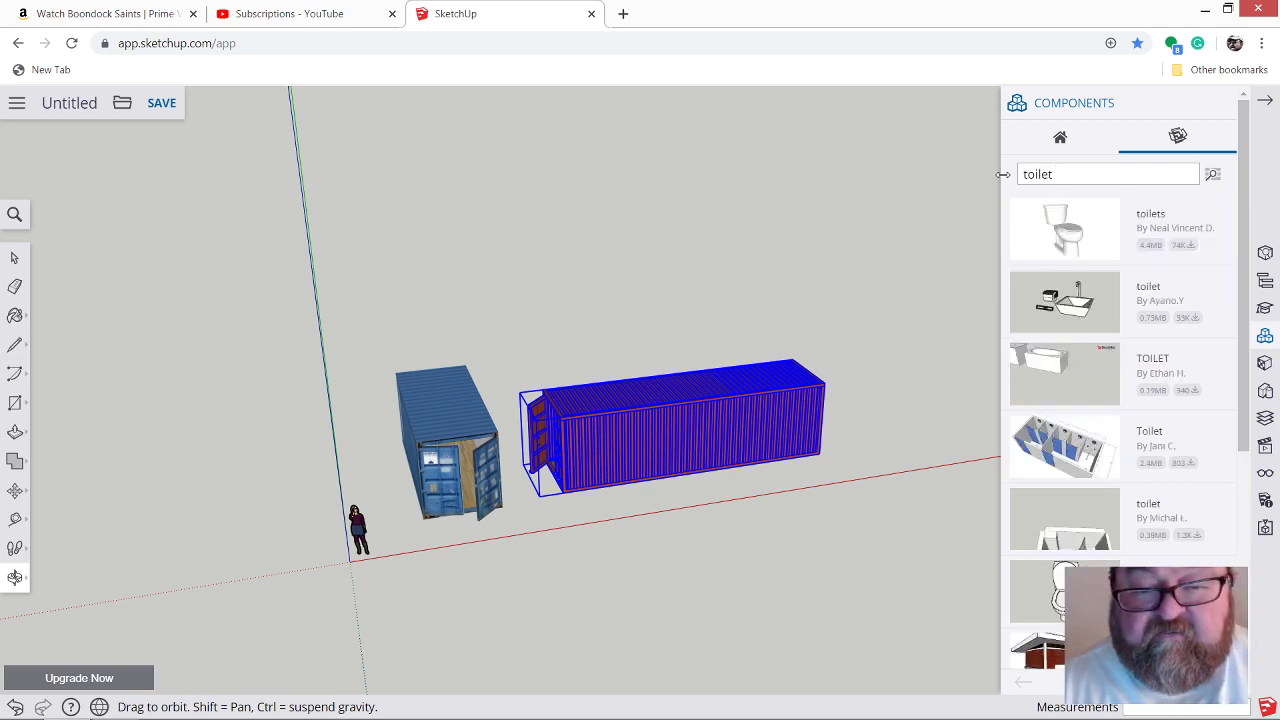
{"action": "left_click", "coordinate": [1051, 234]}
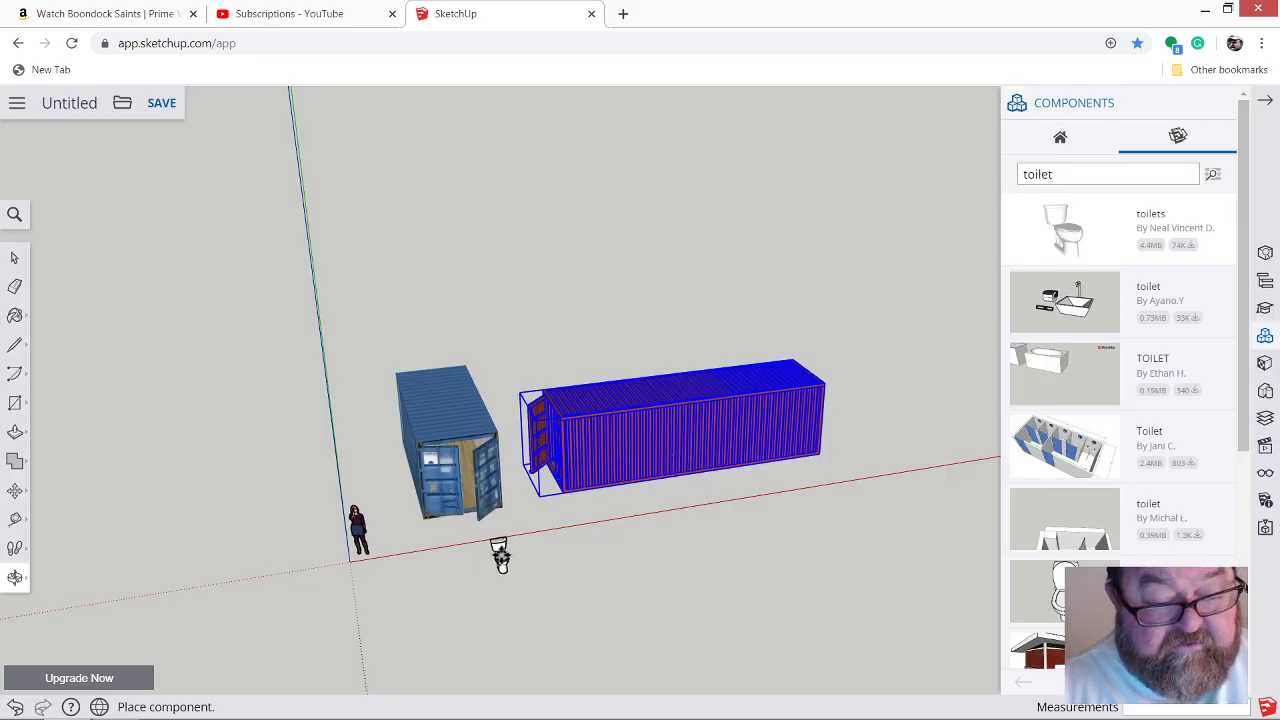
{"action": "left_click", "coordinate": [500, 555]}
Orbit around the placed toilet, choosing to stay on the page when prompted to leave.
{"action": "scroll", "coordinate": [500, 573], "scroll_direction": "up", "scroll_amount": 5}
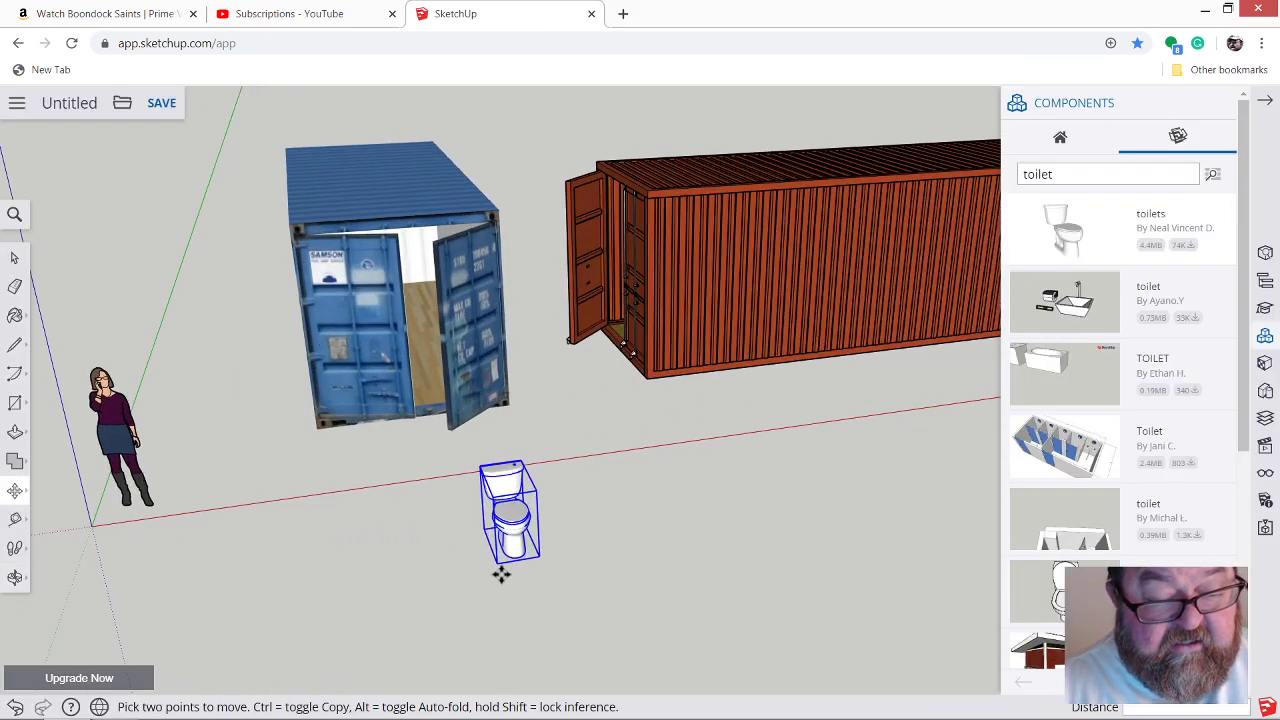
{"action": "scroll", "coordinate": [501, 573], "scroll_direction": "up", "scroll_amount": 6}
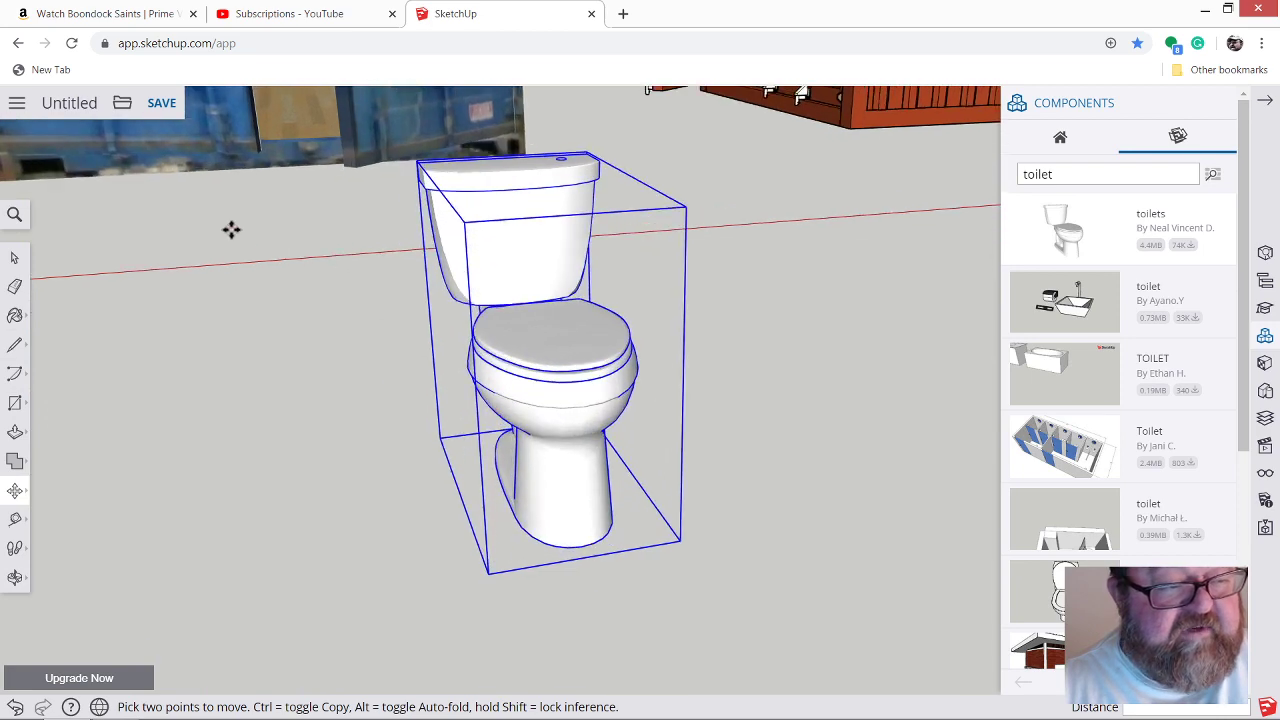
{"action": "left_click", "coordinate": [15, 577]}
{"action": "left_click_drag", "start_coordinate": [354, 440], "coordinate": [703, 478]}
{"action": "left_click", "coordinate": [18, 43]}
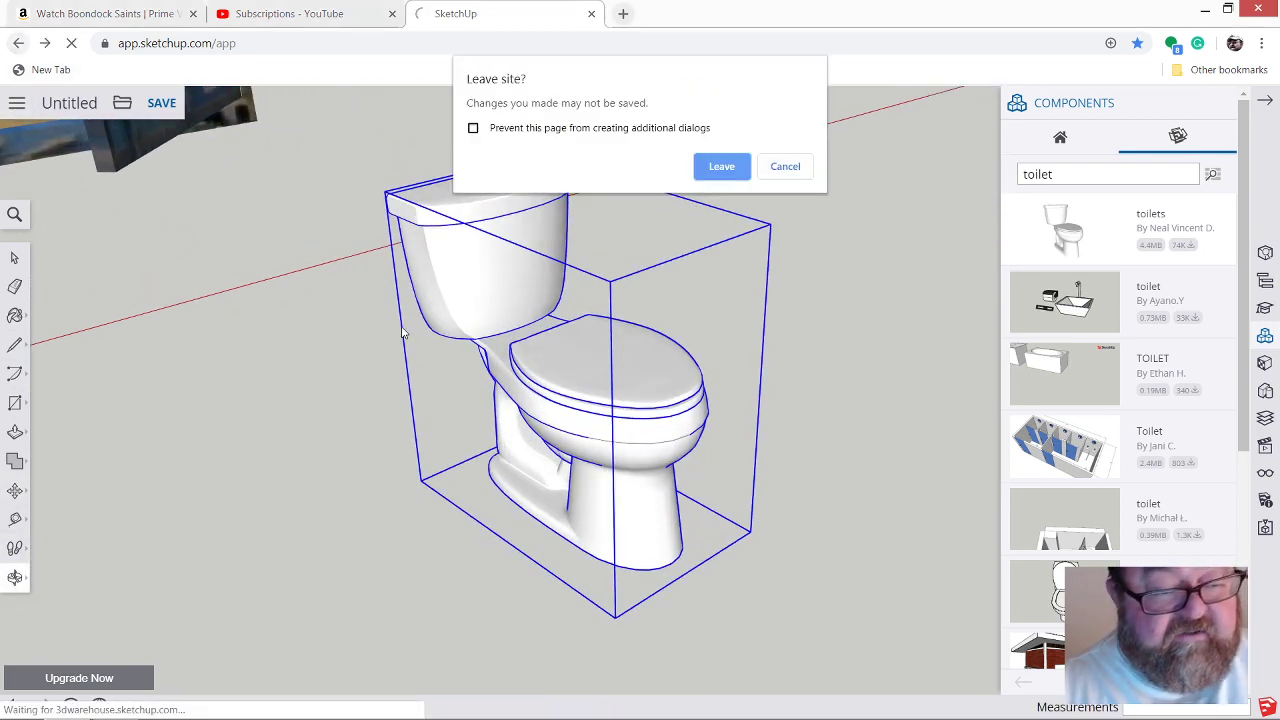
{"action": "left_click", "coordinate": [784, 166]}
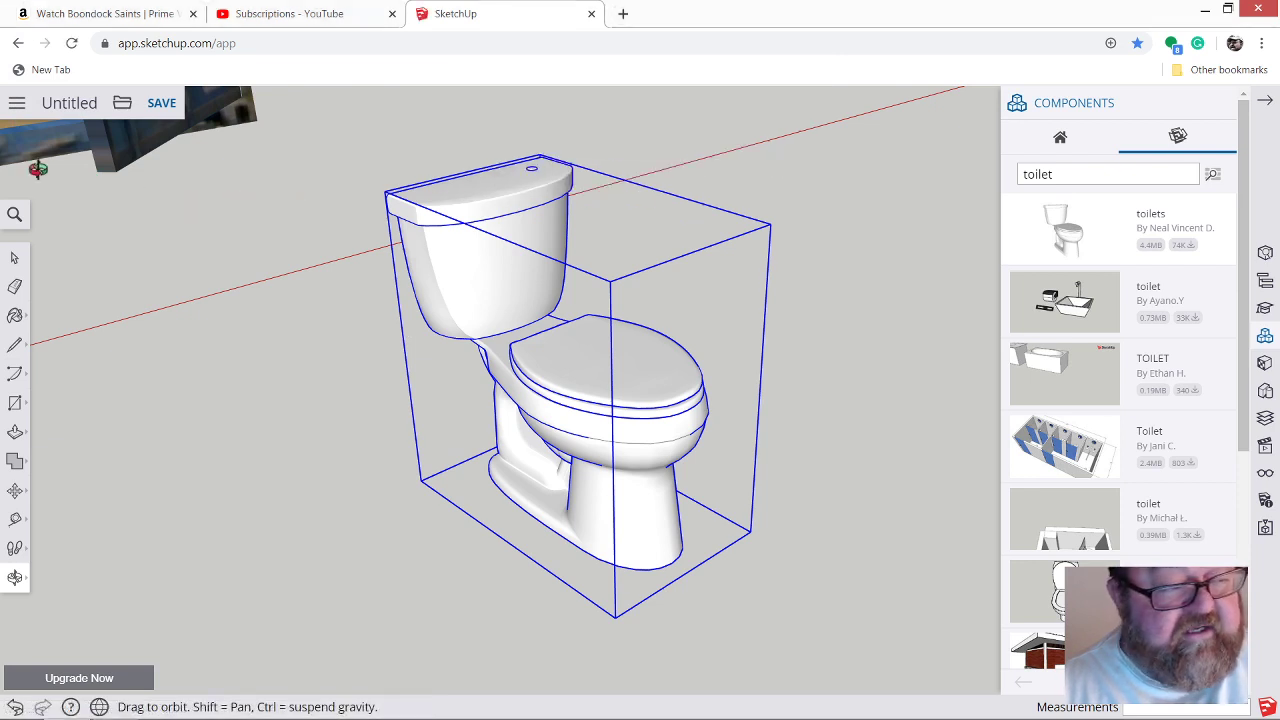
{"action": "left_click", "coordinate": [15, 577]}
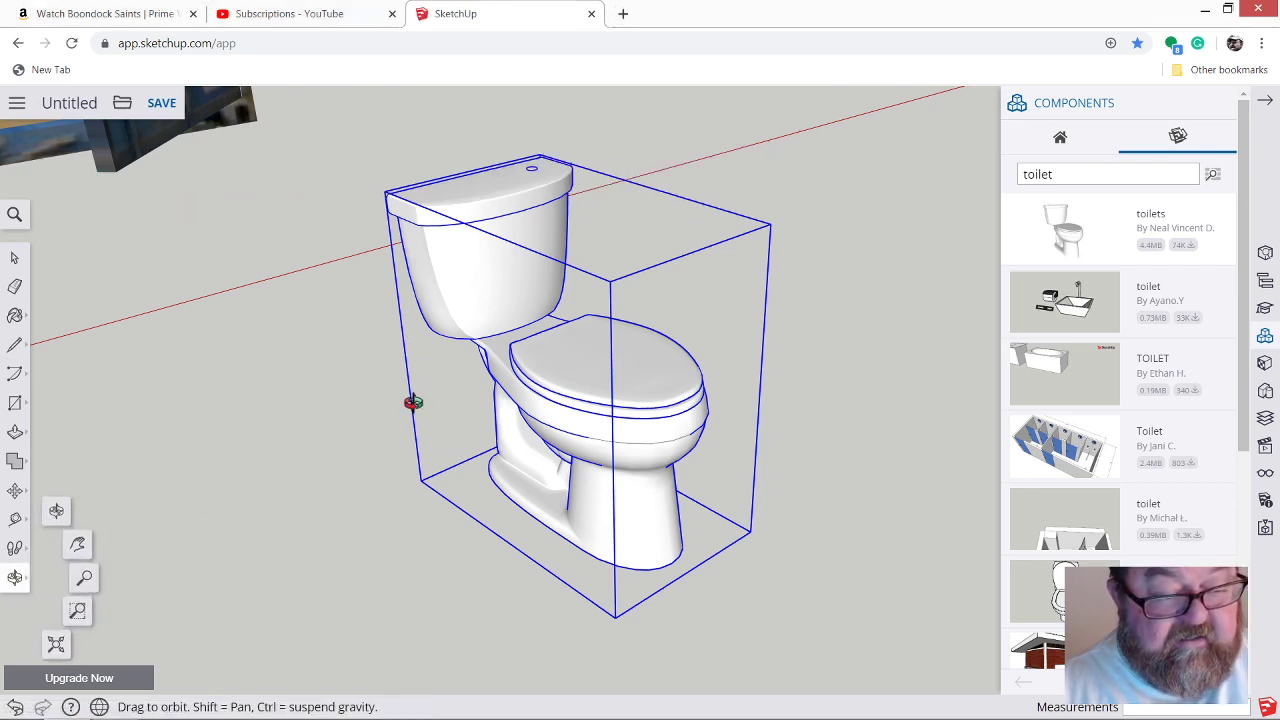
{"action": "left_click_drag", "start_coordinate": [457, 418], "coordinate": [349, 383]}
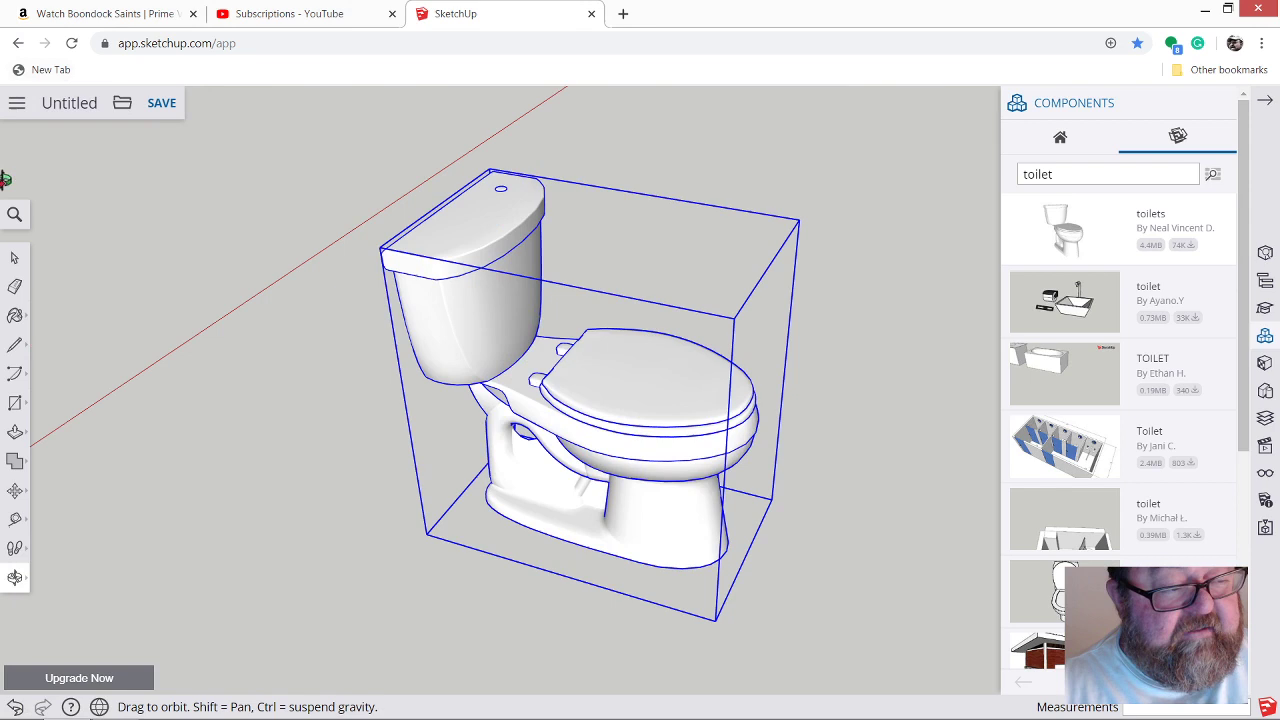
Deselect the toilet and orbit for a close-up view of it.
{"action": "left_click", "coordinate": [14, 257]}
{"action": "left_click", "coordinate": [341, 346]}
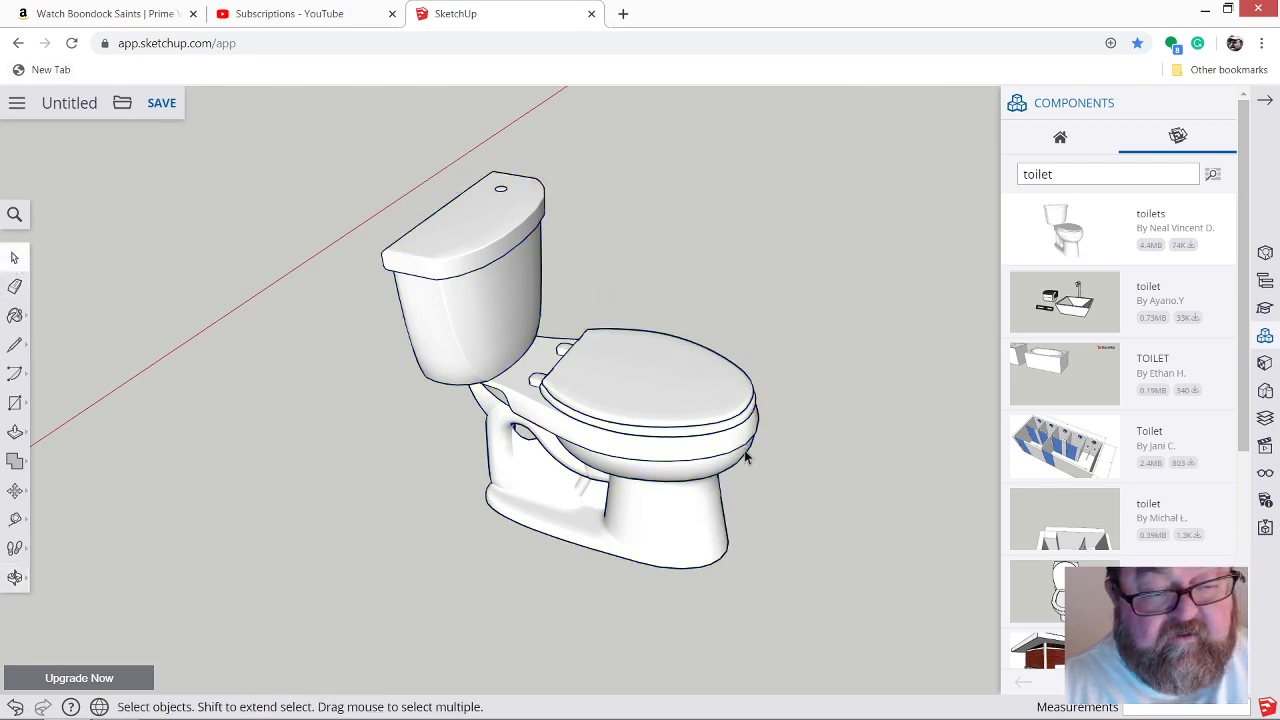
{"action": "scroll", "coordinate": [745, 458], "scroll_direction": "up", "scroll_amount": 2}
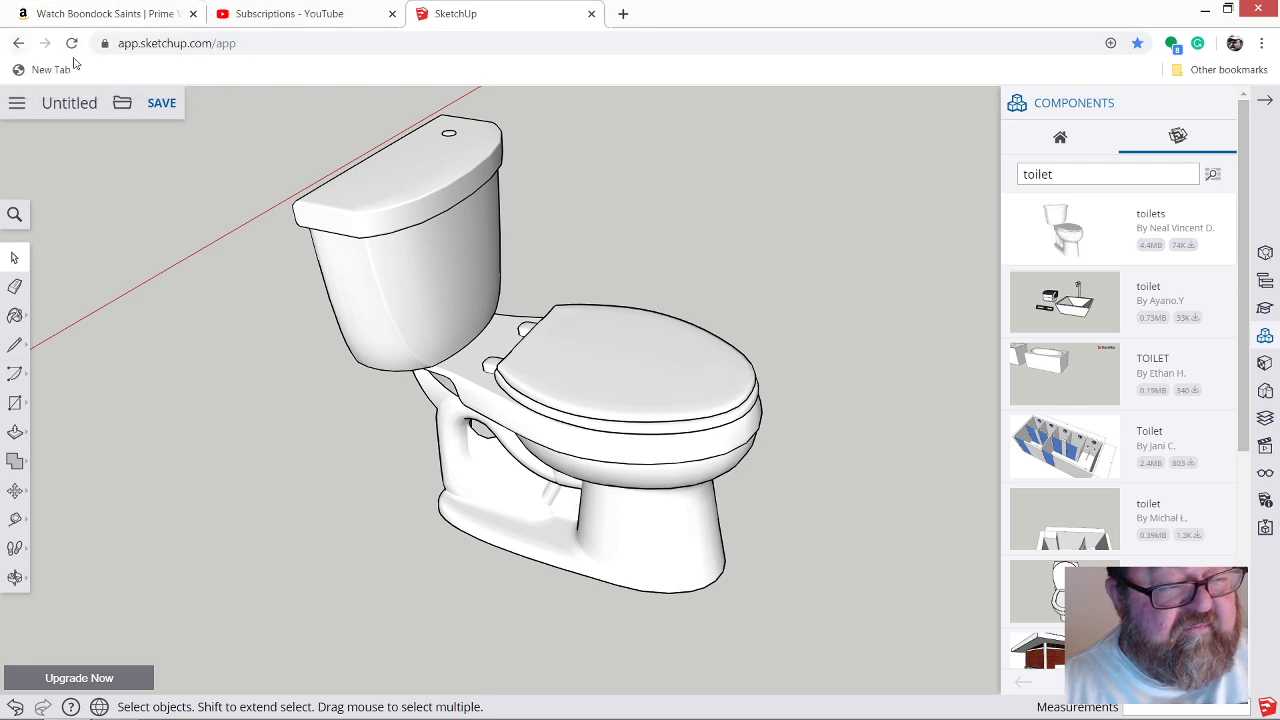
{"action": "scroll", "coordinate": [577, 428], "scroll_direction": "up", "scroll_amount": 5}
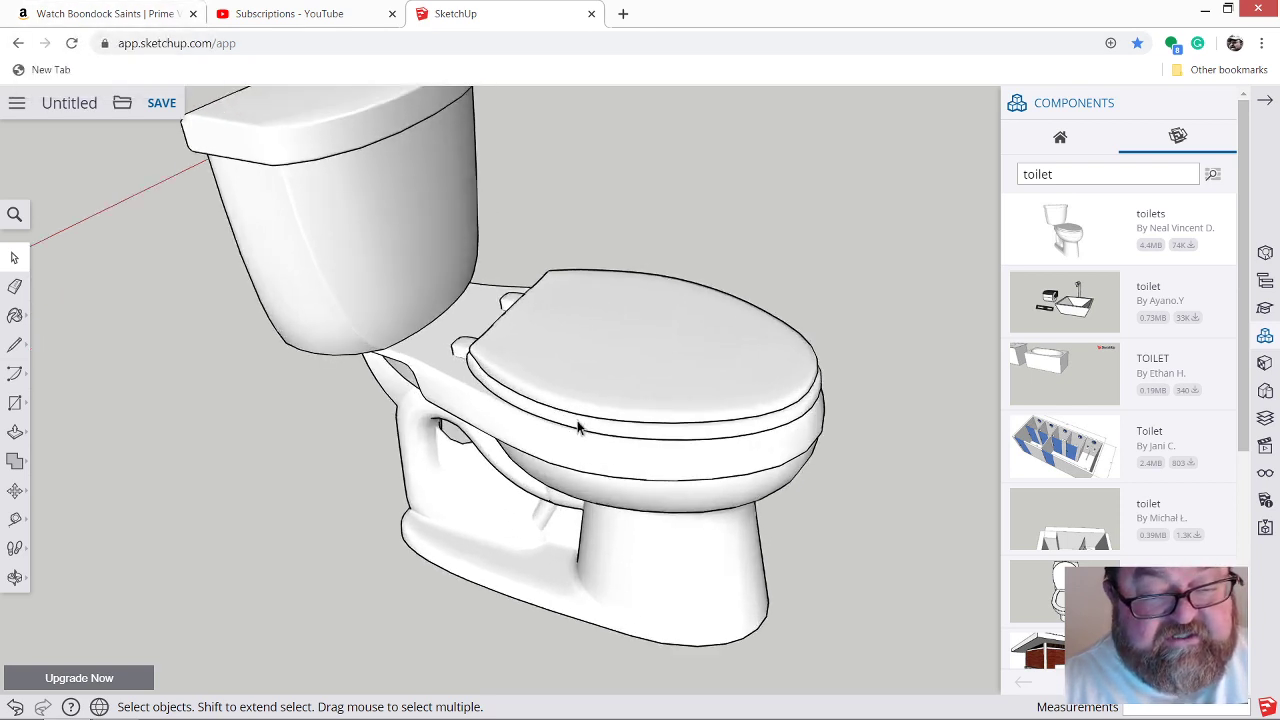
{"action": "left_click", "coordinate": [16, 578]}
{"action": "left_click_drag", "start_coordinate": [590, 470], "coordinate": [557, 505]}
Zoom out and orbit until both containers, the figure and the toilet are framed.
{"action": "scroll", "coordinate": [557, 505], "scroll_direction": "down", "scroll_amount": 5}
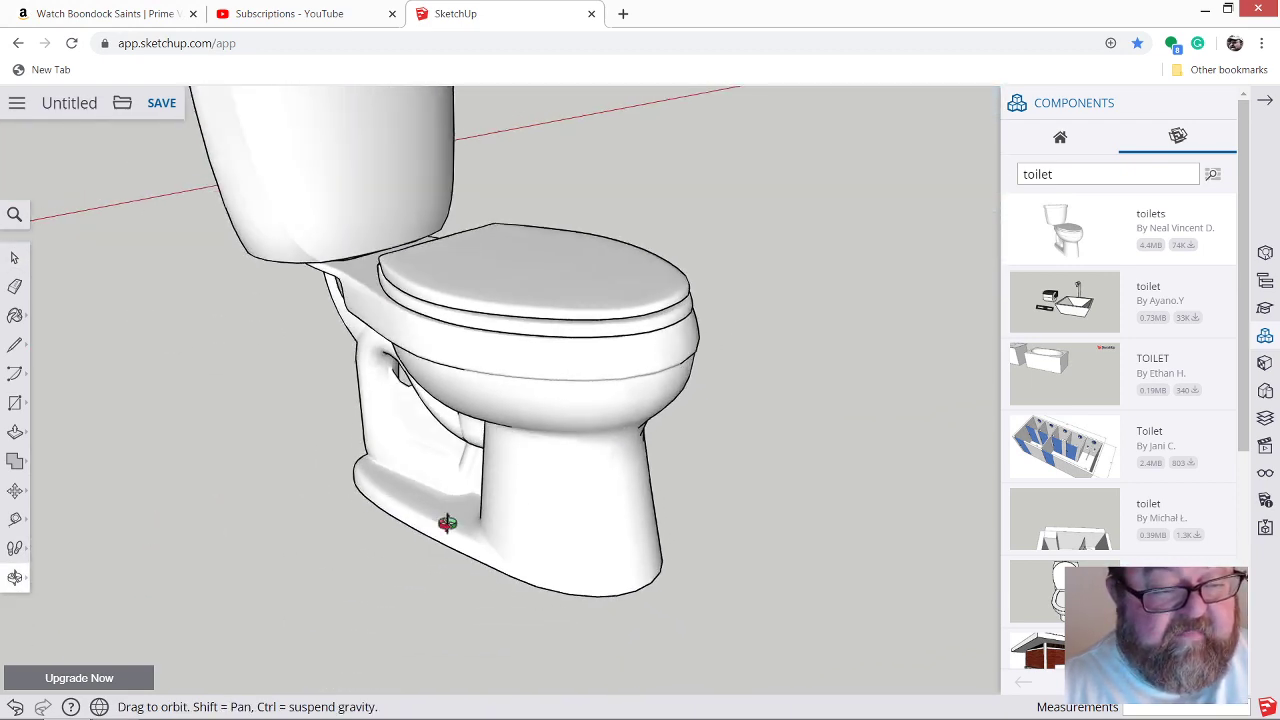
{"action": "left_click_drag", "start_coordinate": [642, 614], "coordinate": [612, 508]}
{"action": "scroll", "coordinate": [493, 469], "scroll_direction": "down", "scroll_amount": 2}
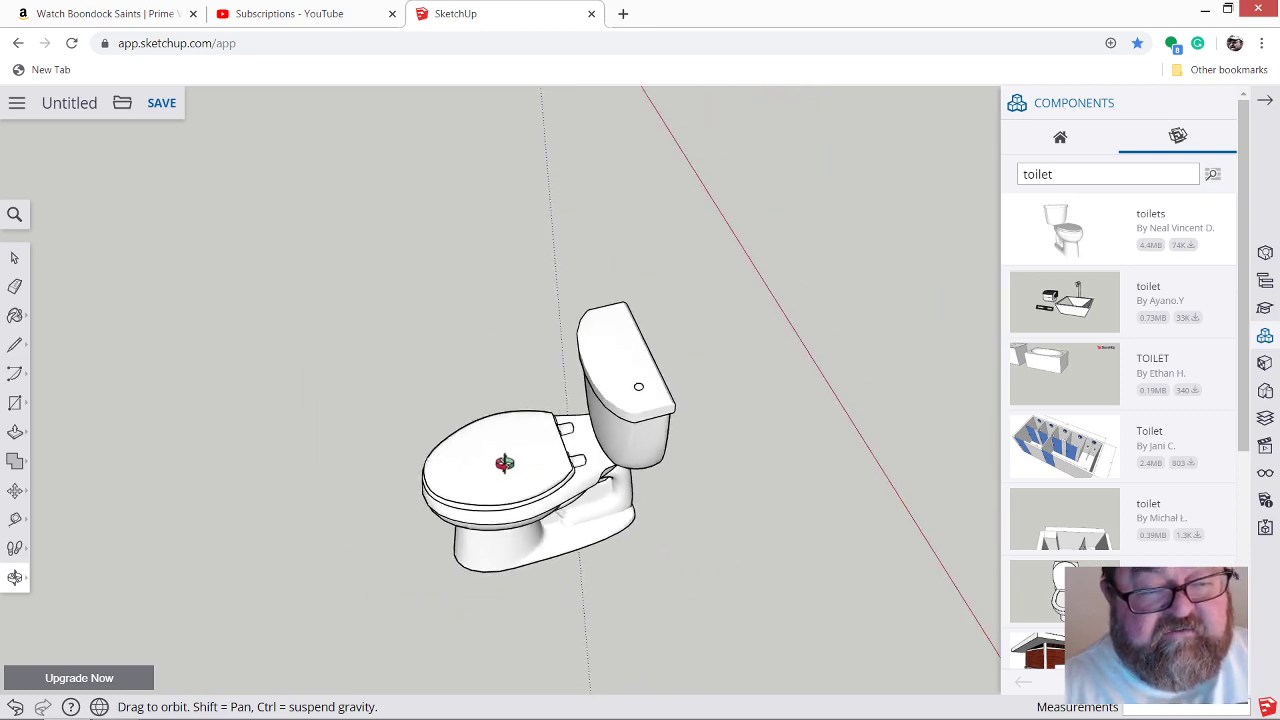
{"action": "left_click_drag", "start_coordinate": [504, 462], "coordinate": [651, 491]}
{"action": "scroll", "coordinate": [648, 493], "scroll_direction": "down", "scroll_amount": 2}
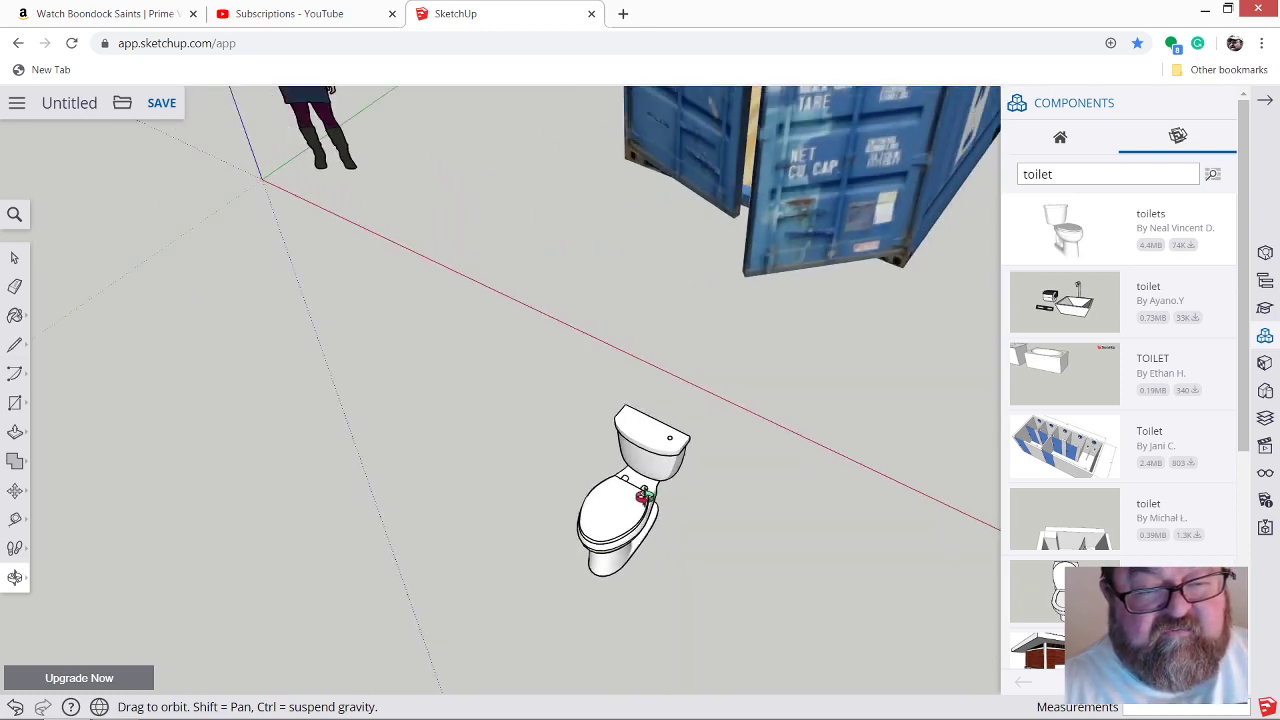
{"action": "scroll", "coordinate": [645, 495], "scroll_direction": "down", "scroll_amount": 5}
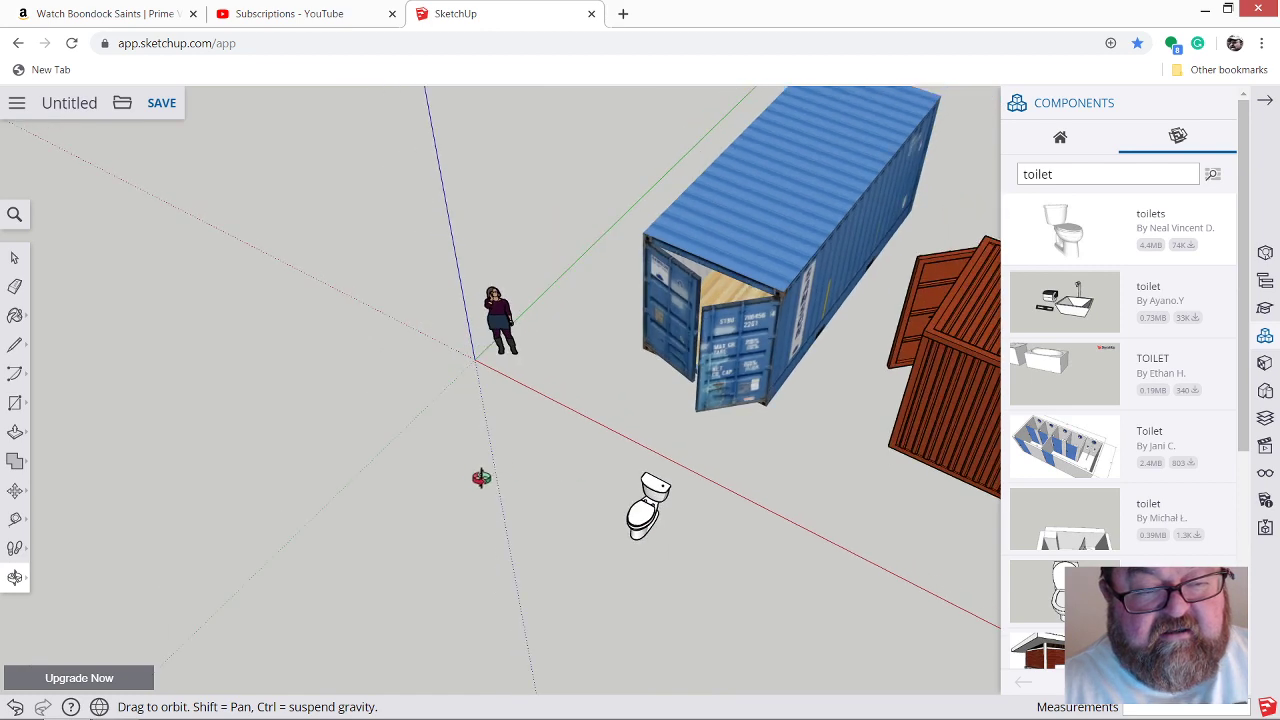
{"action": "left_click_drag", "start_coordinate": [481, 477], "coordinate": [551, 526]}
{"action": "scroll", "coordinate": [555, 522], "scroll_direction": "down", "scroll_amount": 3}
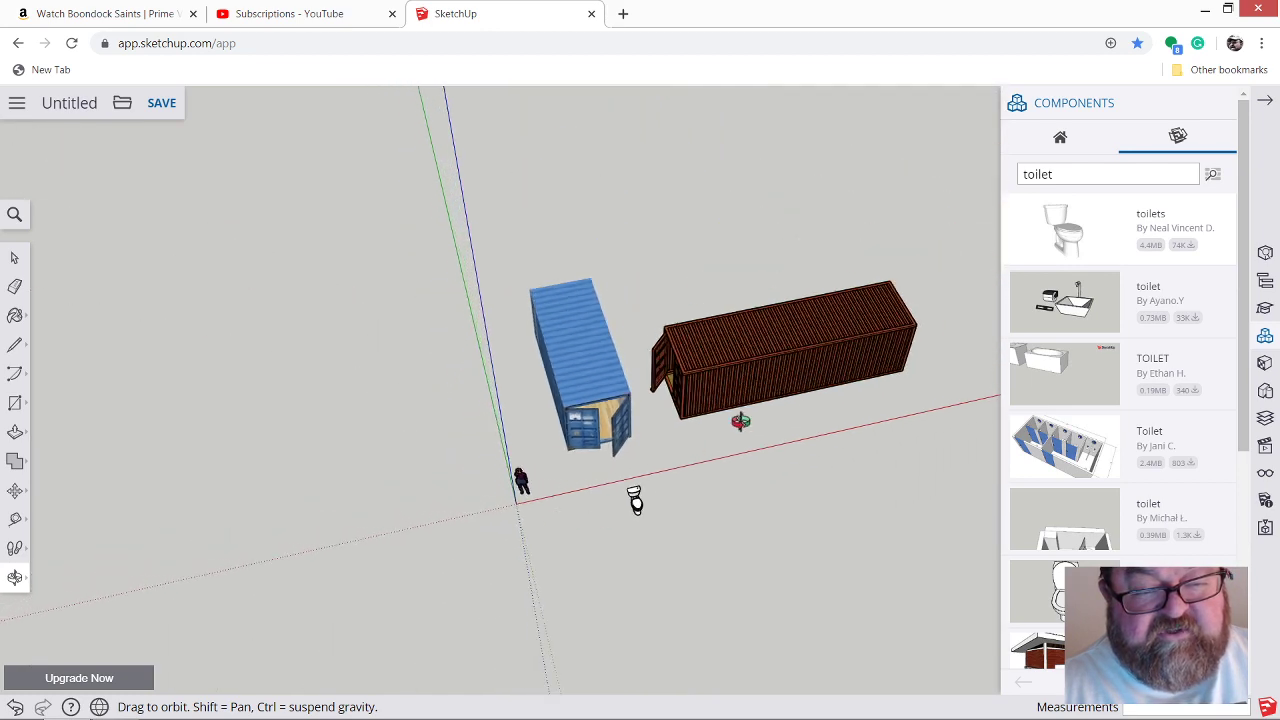
{"action": "scroll", "coordinate": [796, 394], "scroll_direction": "up", "scroll_amount": 5}
{"action": "left_click_drag", "start_coordinate": [687, 469], "coordinate": [792, 376]}
{"action": "left_click_drag", "start_coordinate": [645, 278], "coordinate": [668, 375]}
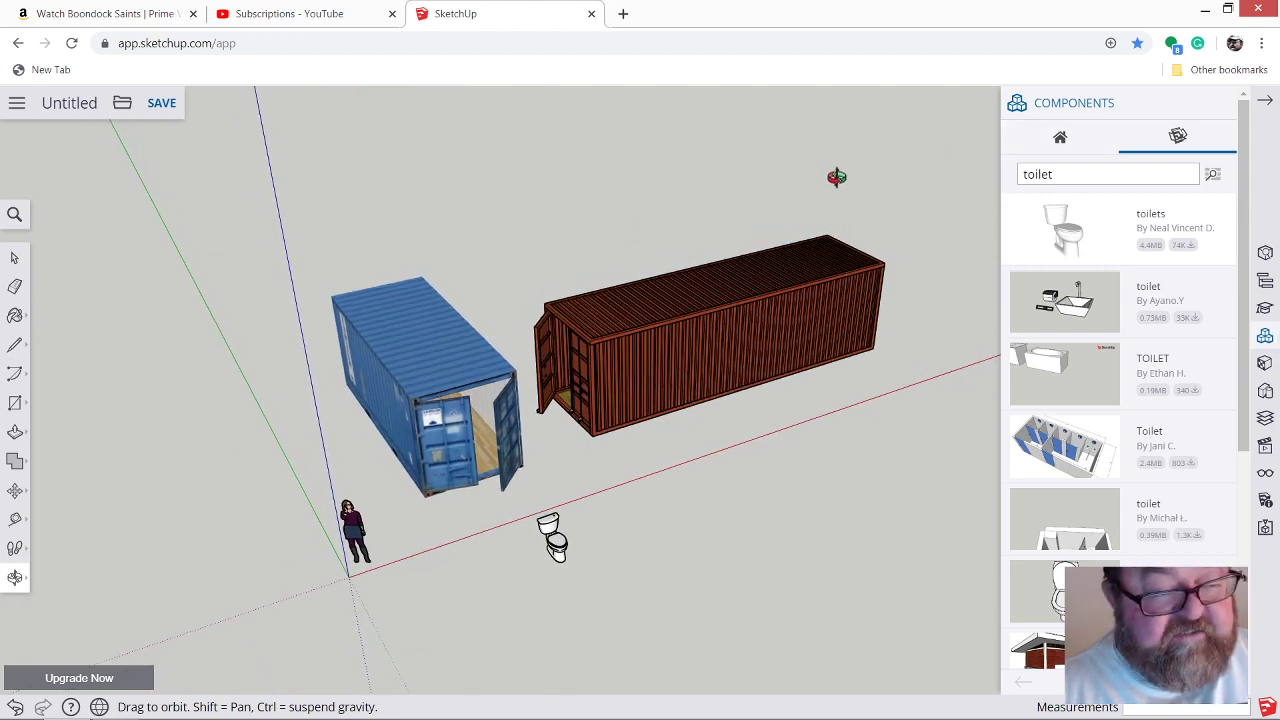
Minimize the browser and recording windows, then launch LayOut 2019 from the desktop.
{"action": "left_click", "coordinate": [1205, 10]}
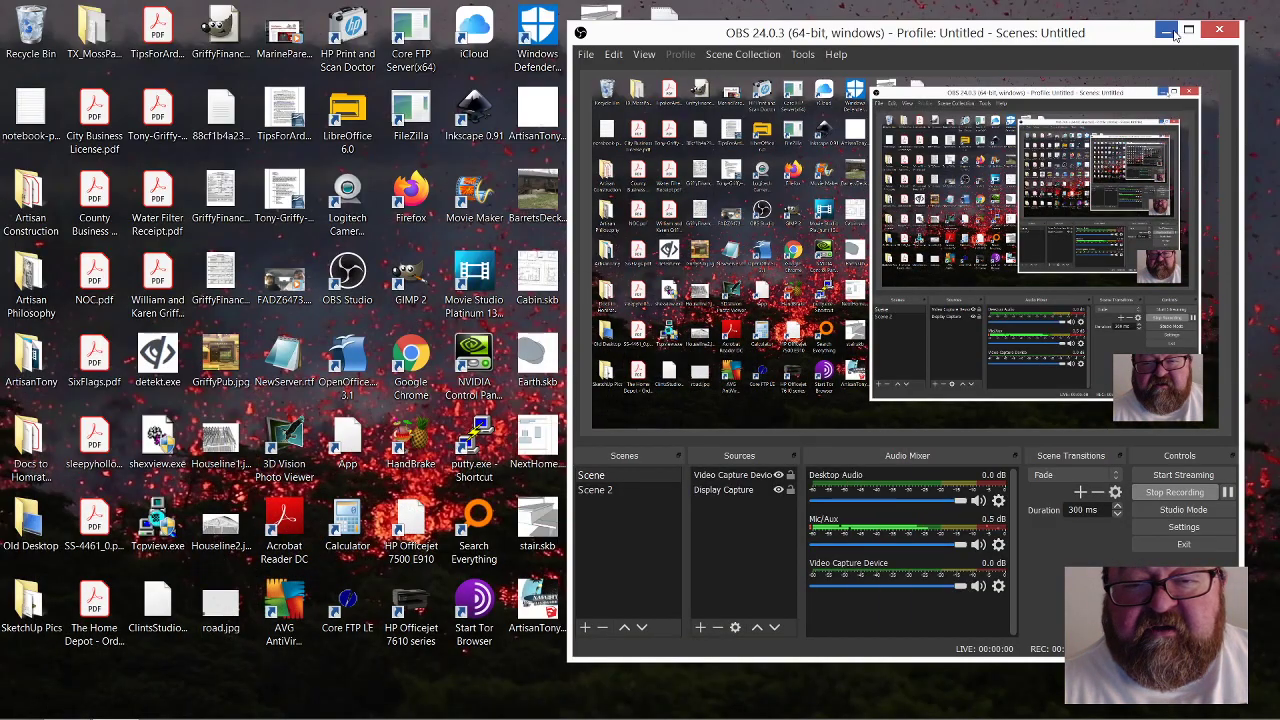
{"action": "left_click", "coordinate": [1168, 31]}
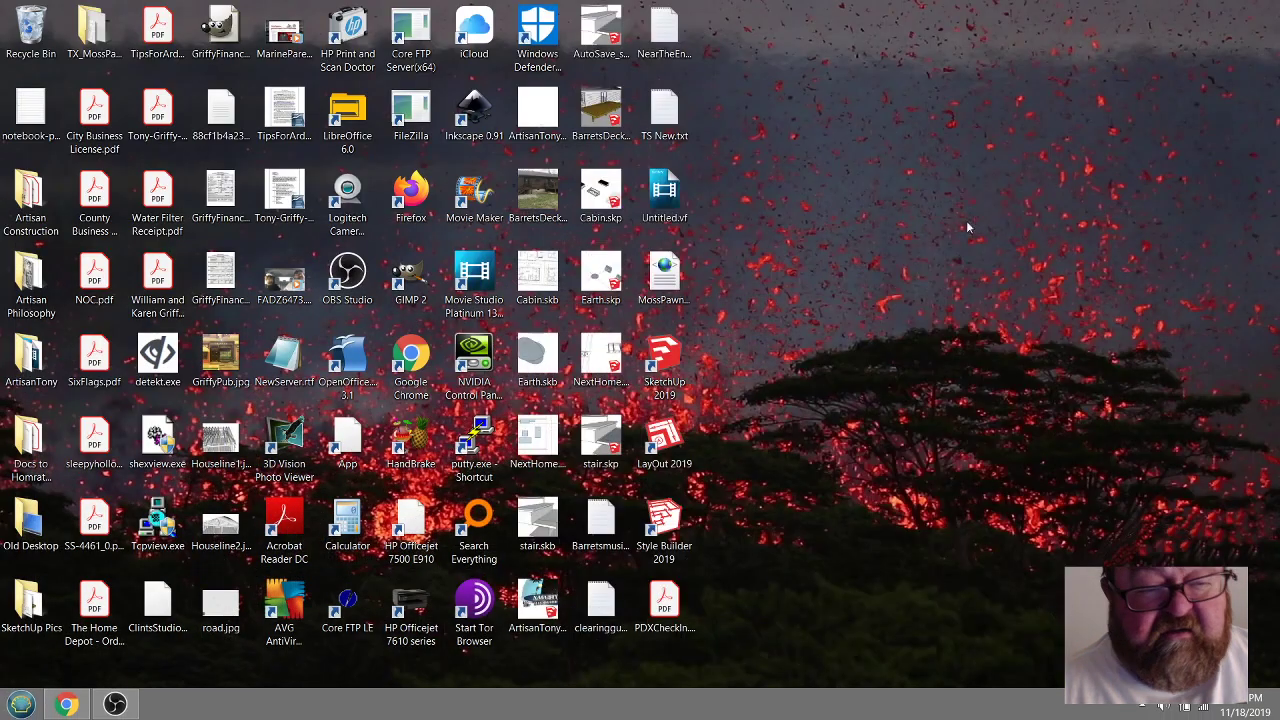
{"action": "double_click", "coordinate": [662, 447]}
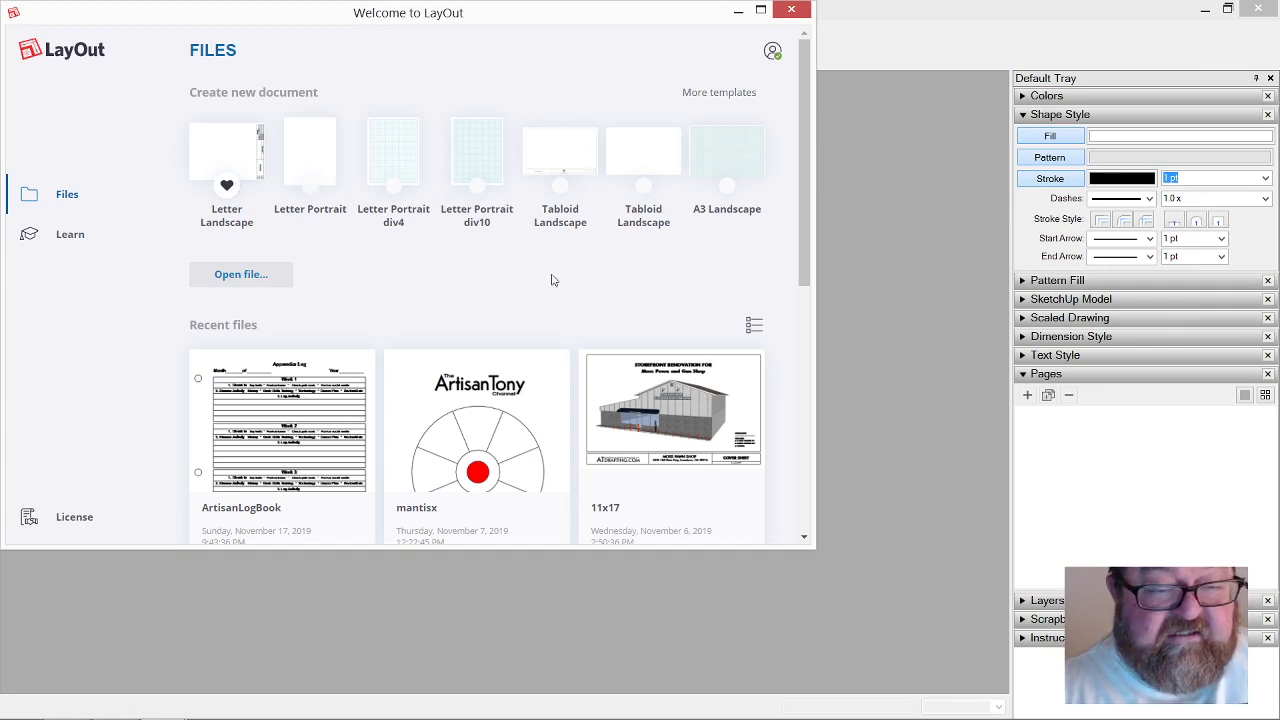
Create a new Letter Landscape document in LayOut, then minimize LayOut to the taskbar.
{"action": "left_click", "coordinate": [223, 165]}
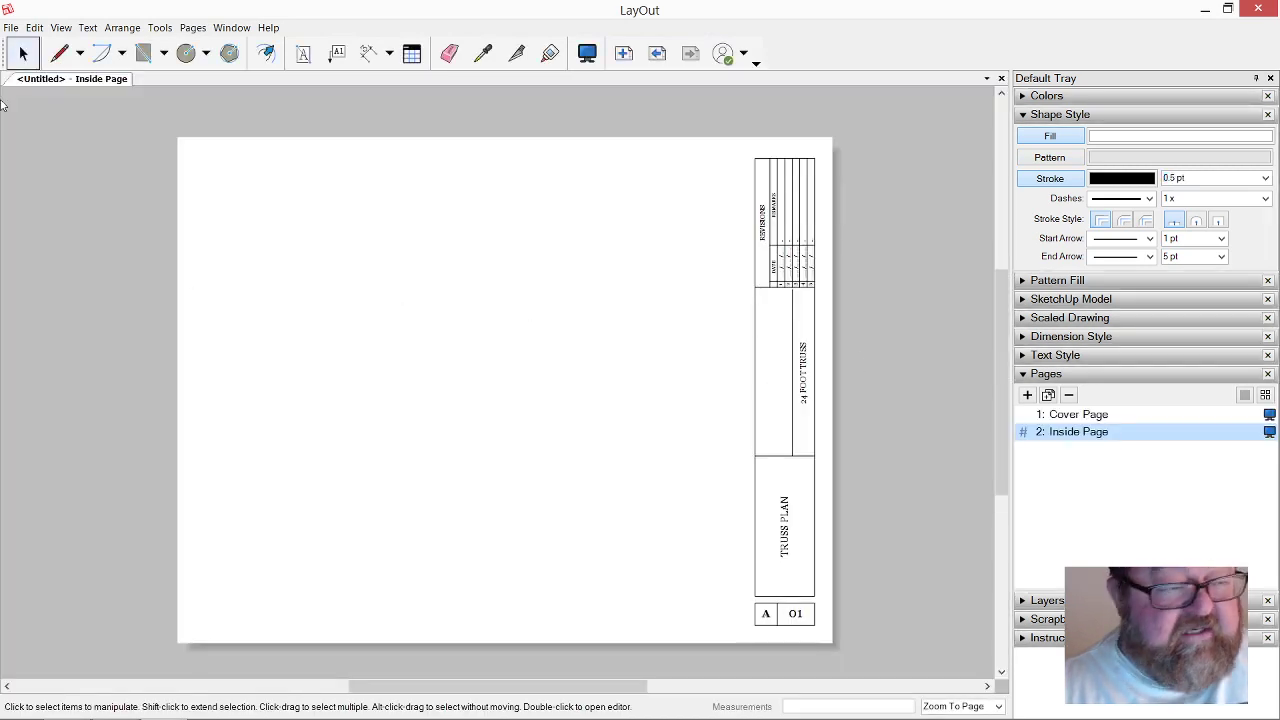
{"action": "left_click", "coordinate": [10, 28]}
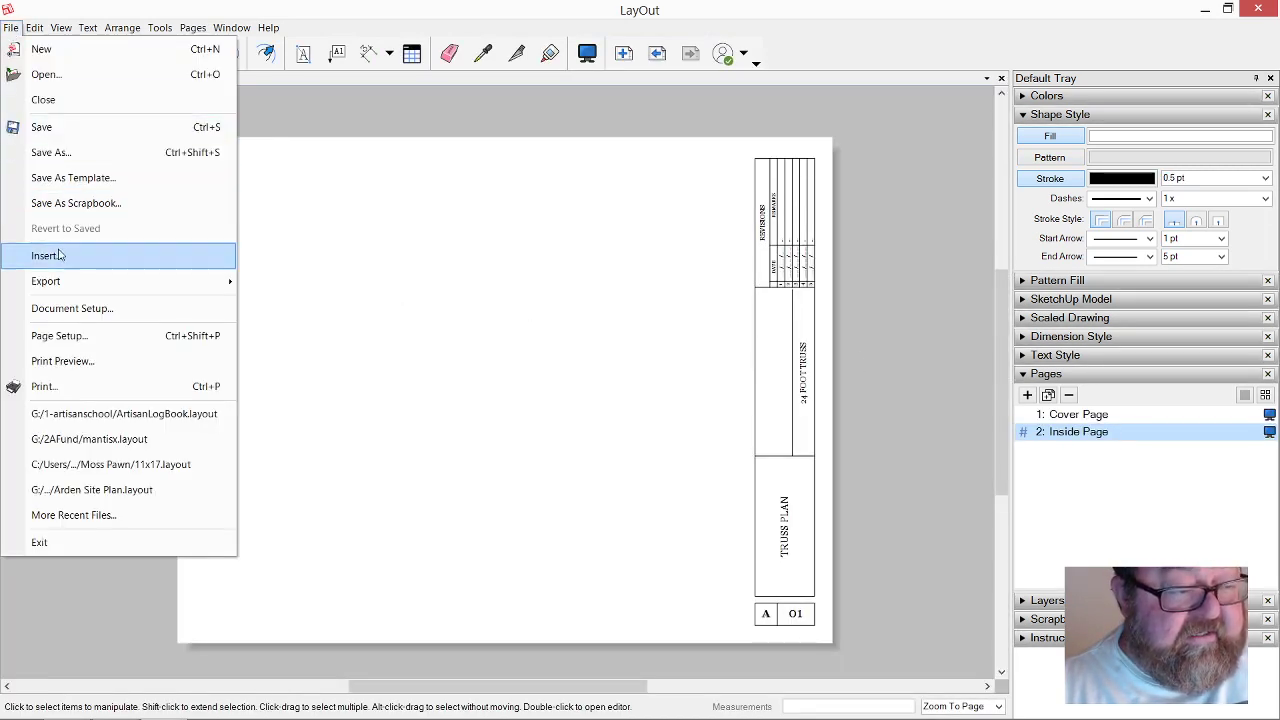
{"action": "left_click", "coordinate": [308, 13]}
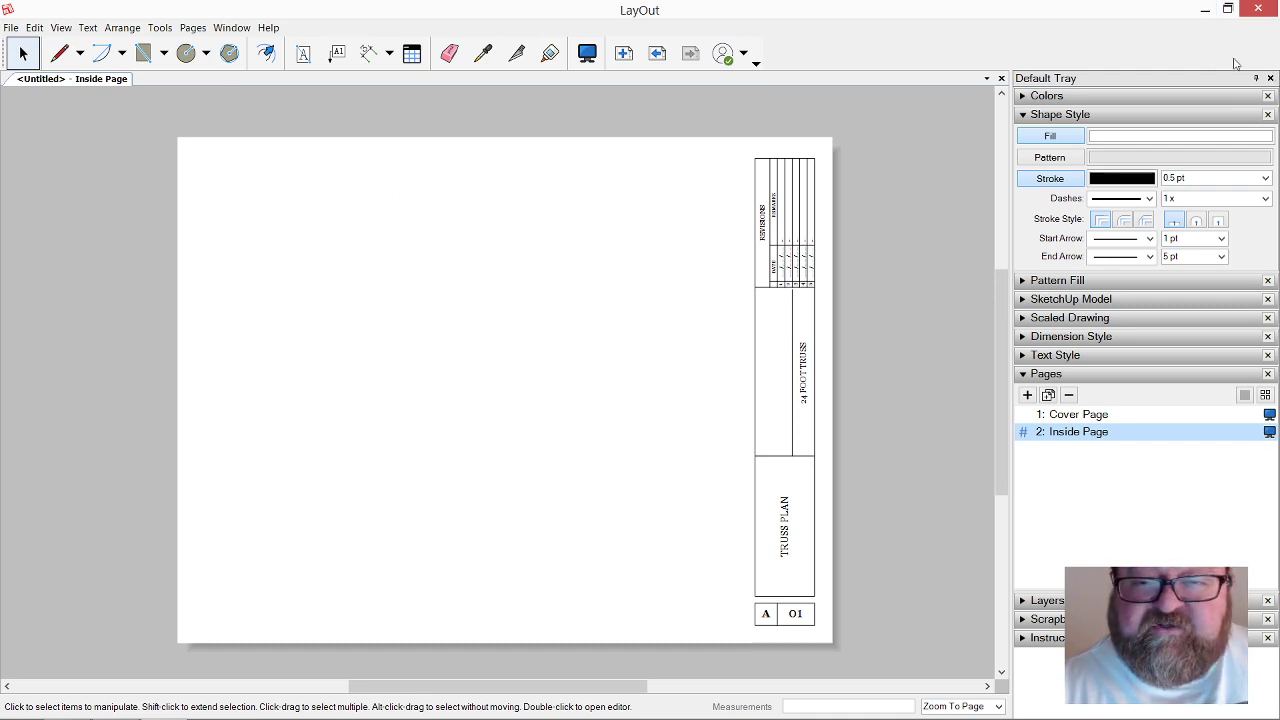
{"action": "left_click", "coordinate": [1206, 17]}
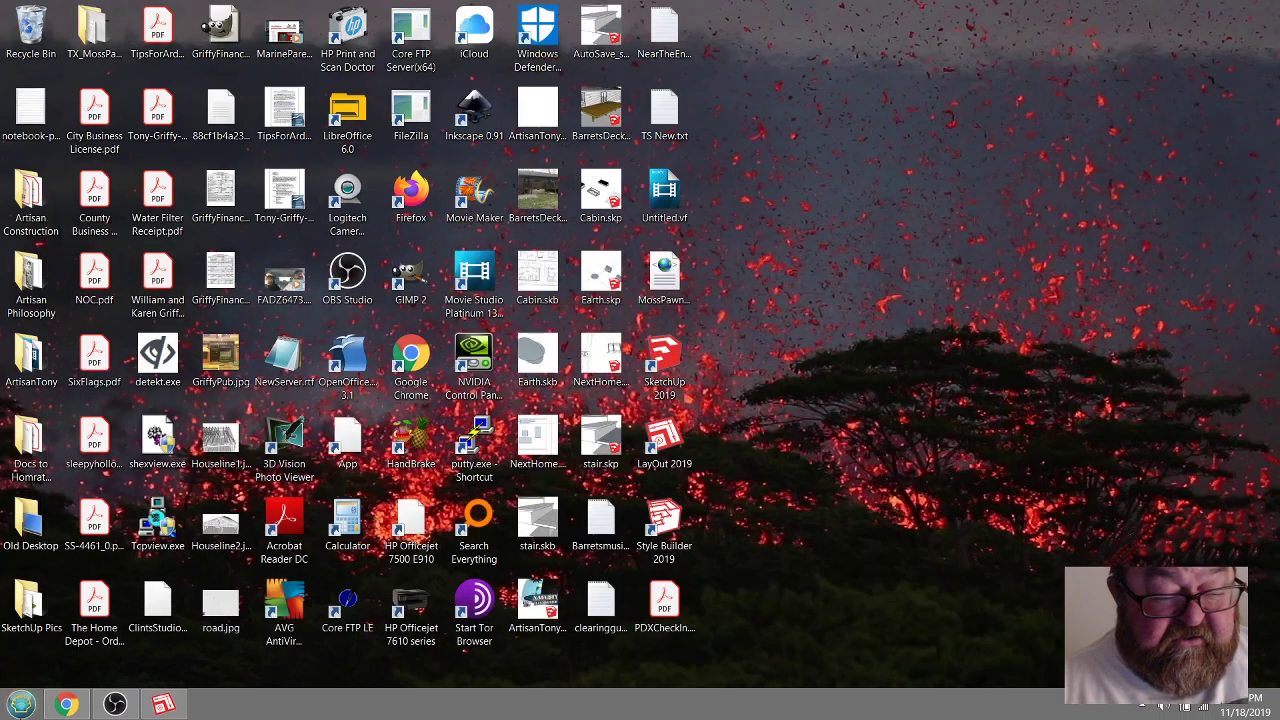
Restore the SketchUp for Web window and orbit to view the containers scene from above.
{"action": "left_click", "coordinate": [20, 585]}
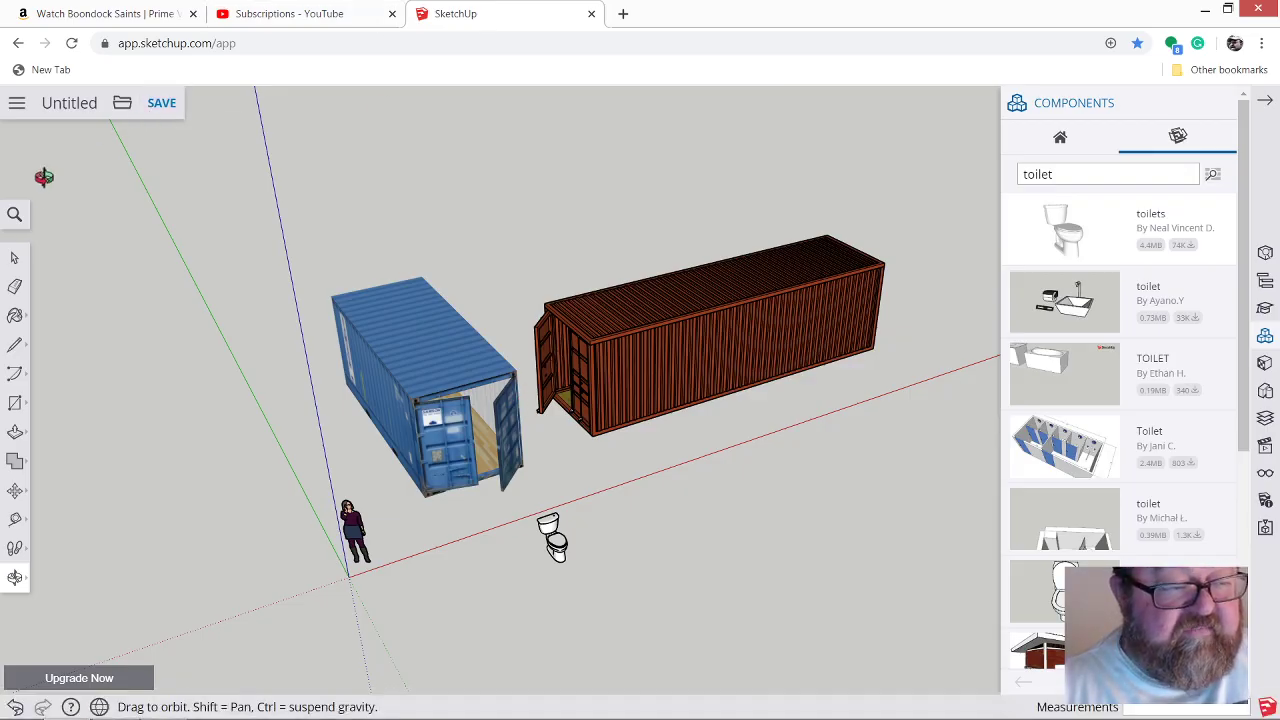
{"action": "left_click_drag", "start_coordinate": [667, 285], "coordinate": [637, 571]}
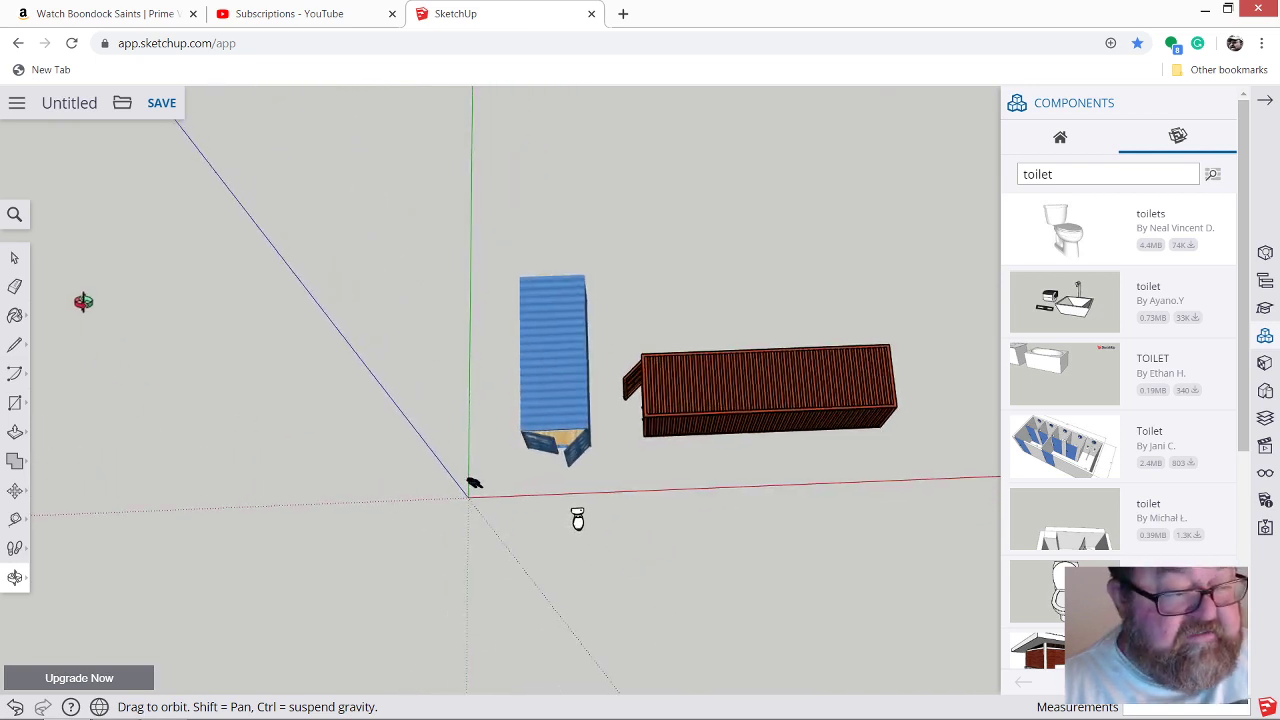
{"action": "left_click", "coordinate": [18, 104]}
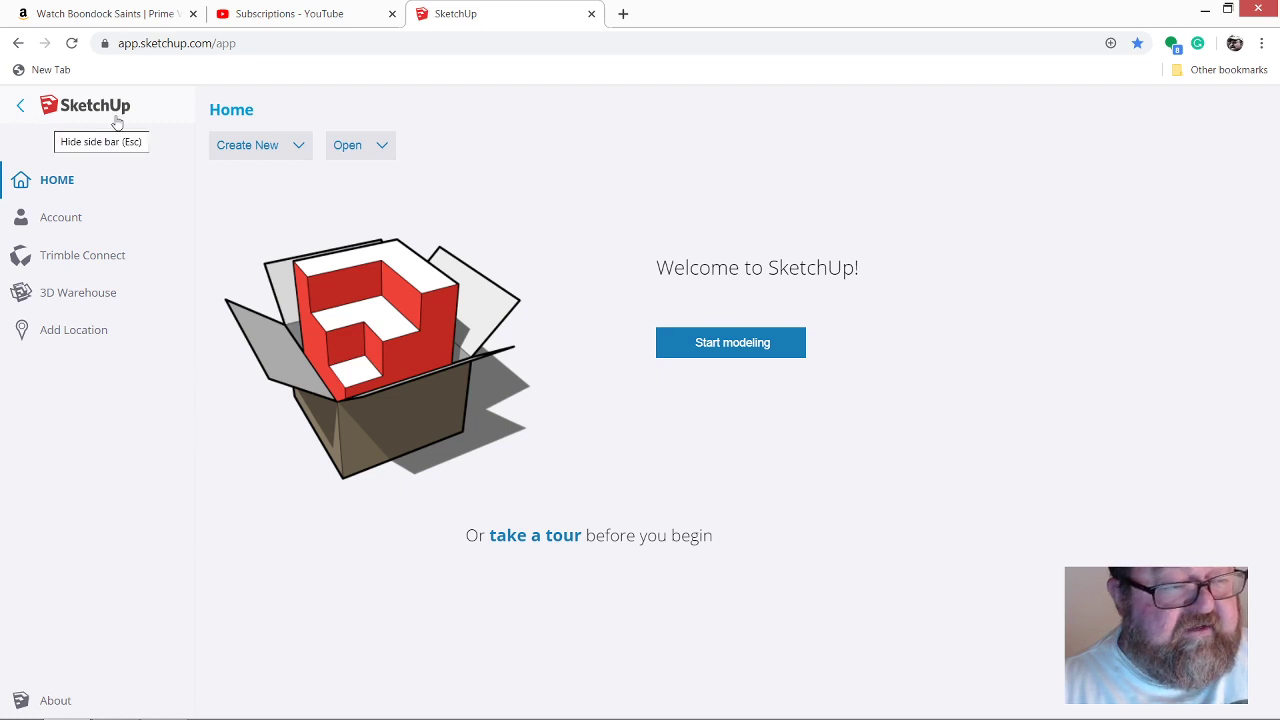
{"action": "left_click", "coordinate": [17, 44]}
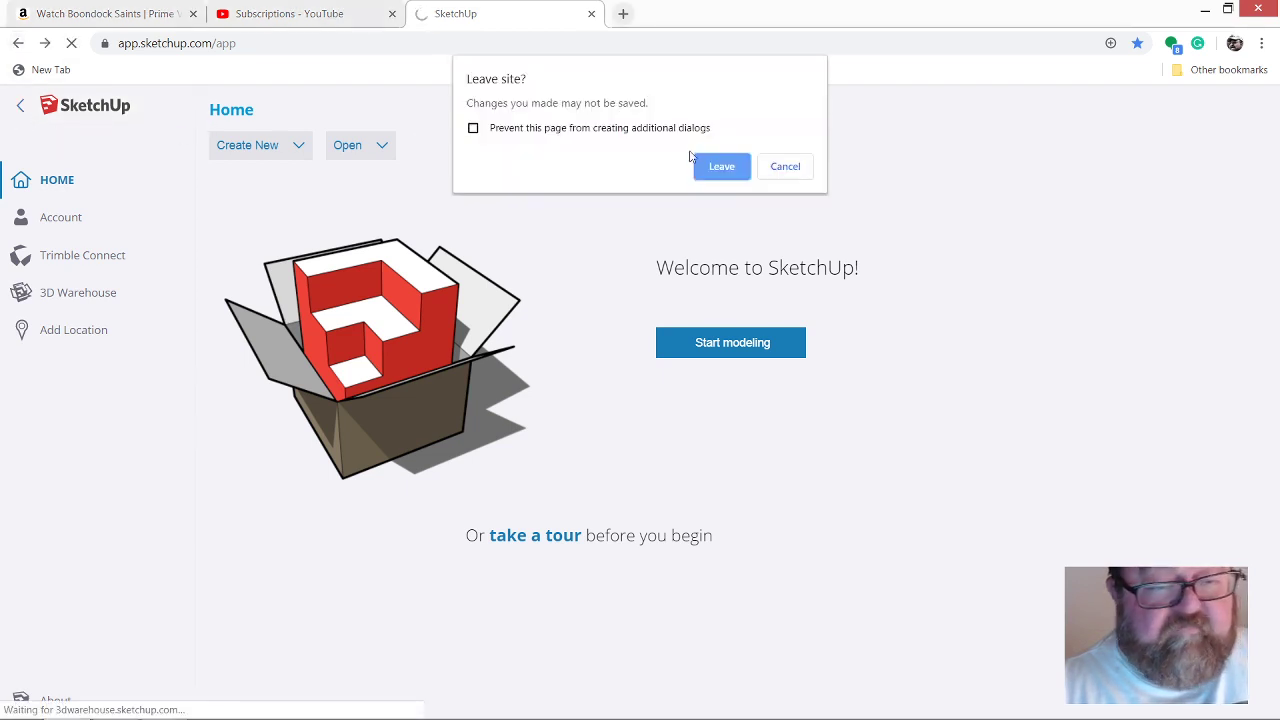
{"action": "left_click", "coordinate": [785, 166]}
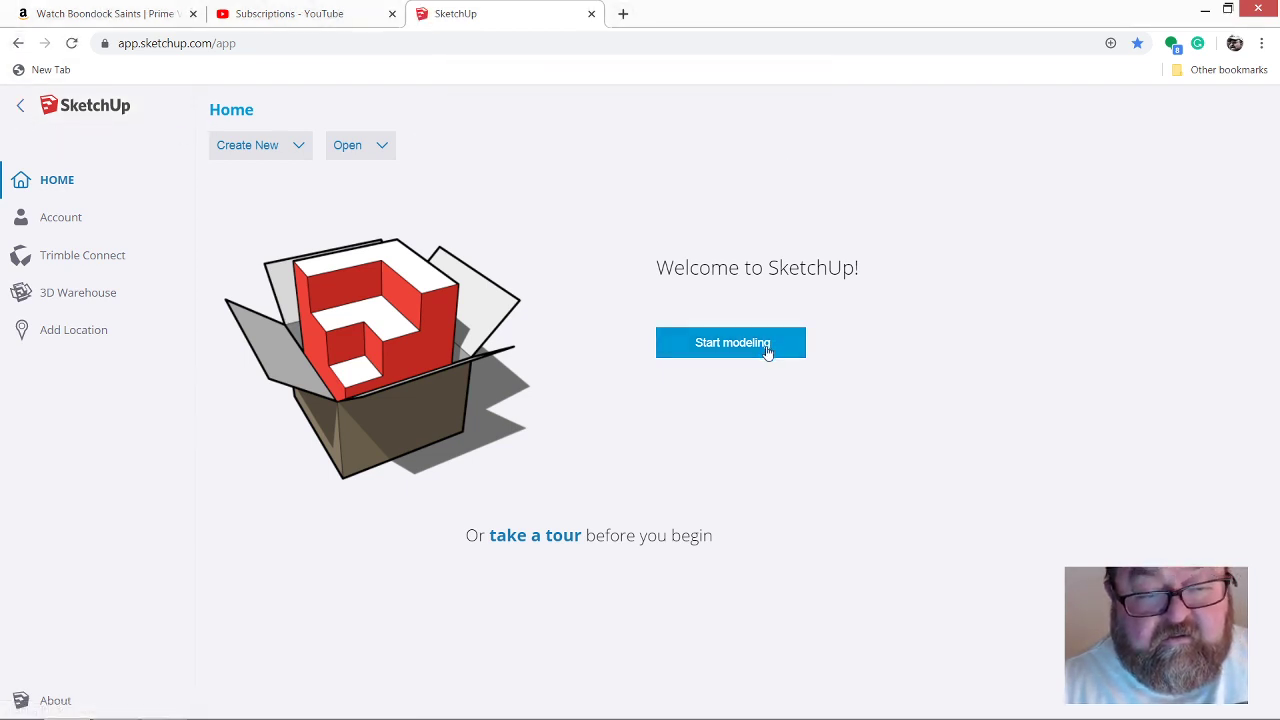
{"action": "left_click", "coordinate": [766, 348]}
{"action": "scroll", "coordinate": [737, 418], "scroll_direction": "up", "scroll_amount": 5}
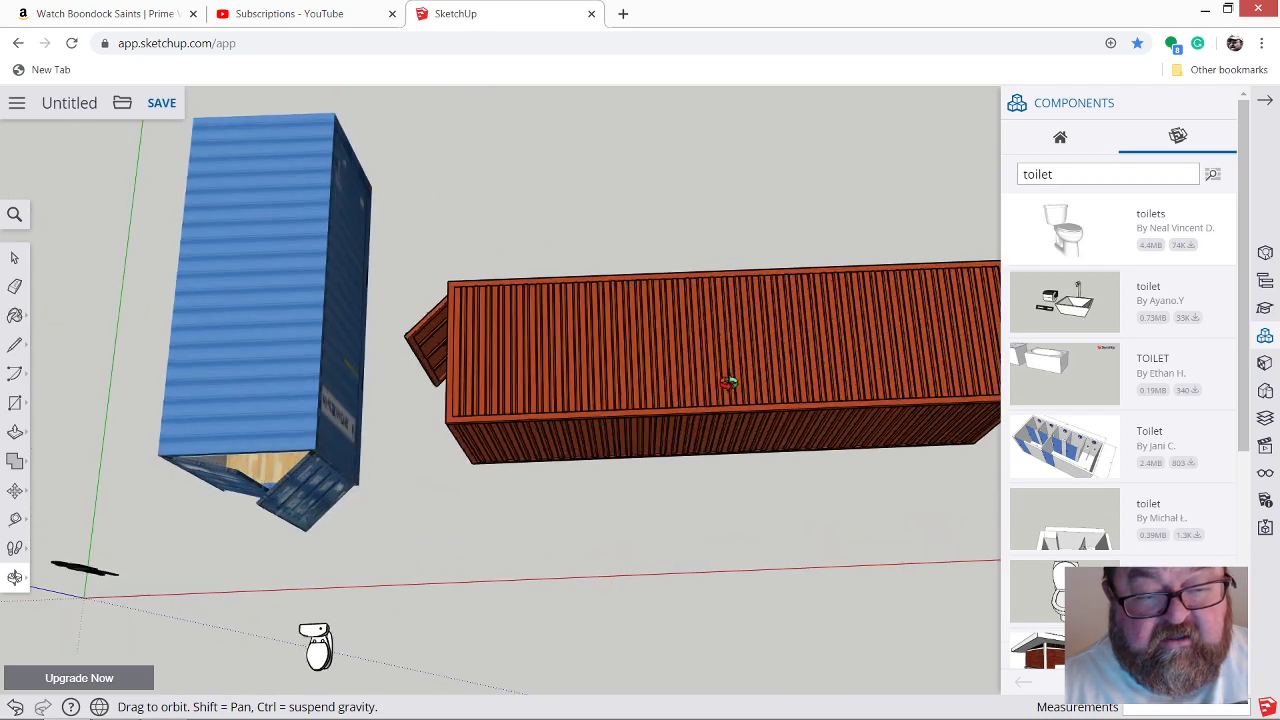
{"action": "left_click_drag", "start_coordinate": [738, 475], "coordinate": [778, 428]}
{"action": "scroll", "coordinate": [778, 428], "scroll_direction": "down", "scroll_amount": 2}
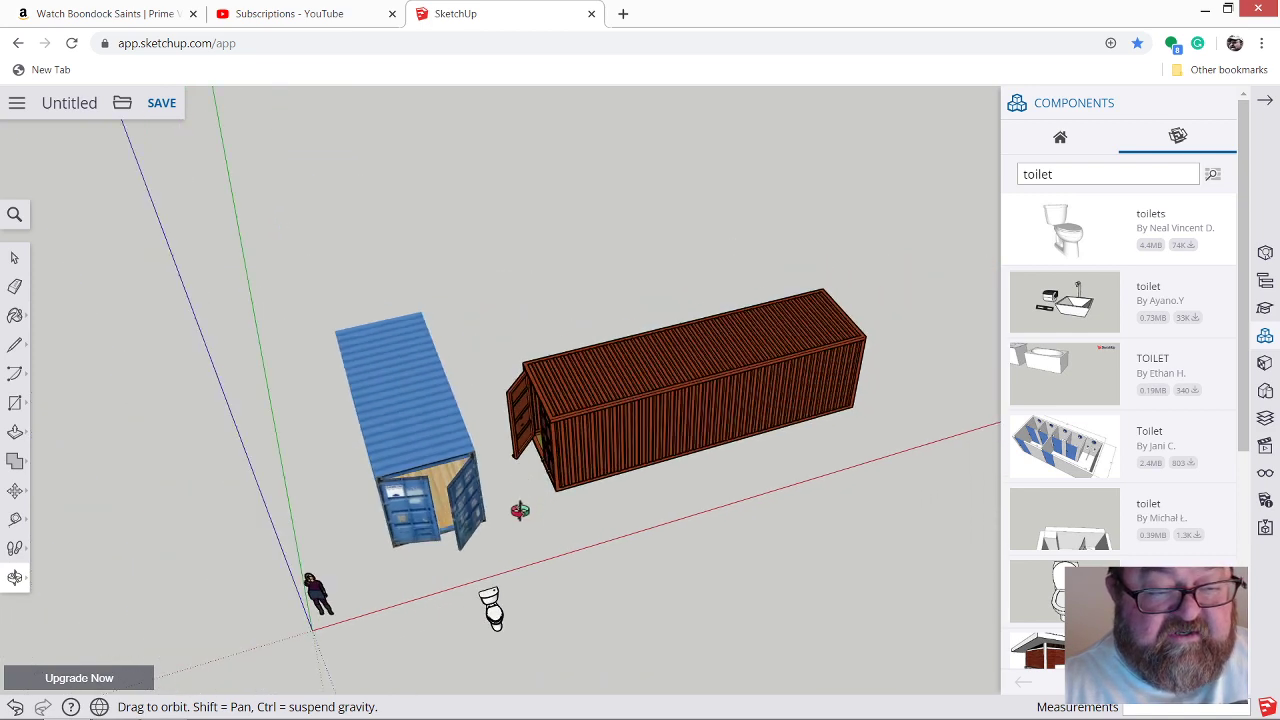
{"action": "scroll", "coordinate": [534, 534], "scroll_direction": "up", "scroll_amount": 4}
{"action": "scroll", "coordinate": [403, 554], "scroll_direction": "down", "scroll_amount": 2}
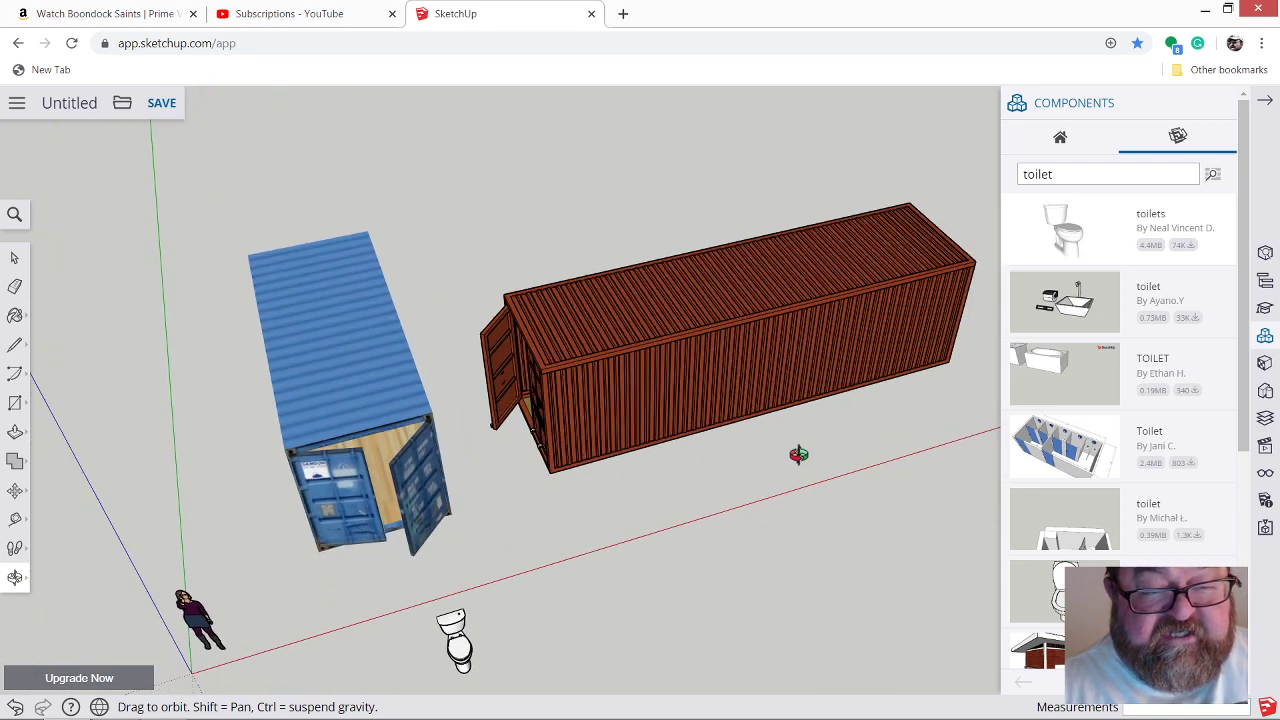
{"action": "scroll", "coordinate": [579, 473], "scroll_direction": "down", "scroll_amount": 2}
{"action": "scroll", "coordinate": [817, 429], "scroll_direction": "up", "scroll_amount": 1}
{"action": "scroll", "coordinate": [538, 470], "scroll_direction": "up", "scroll_amount": 3}
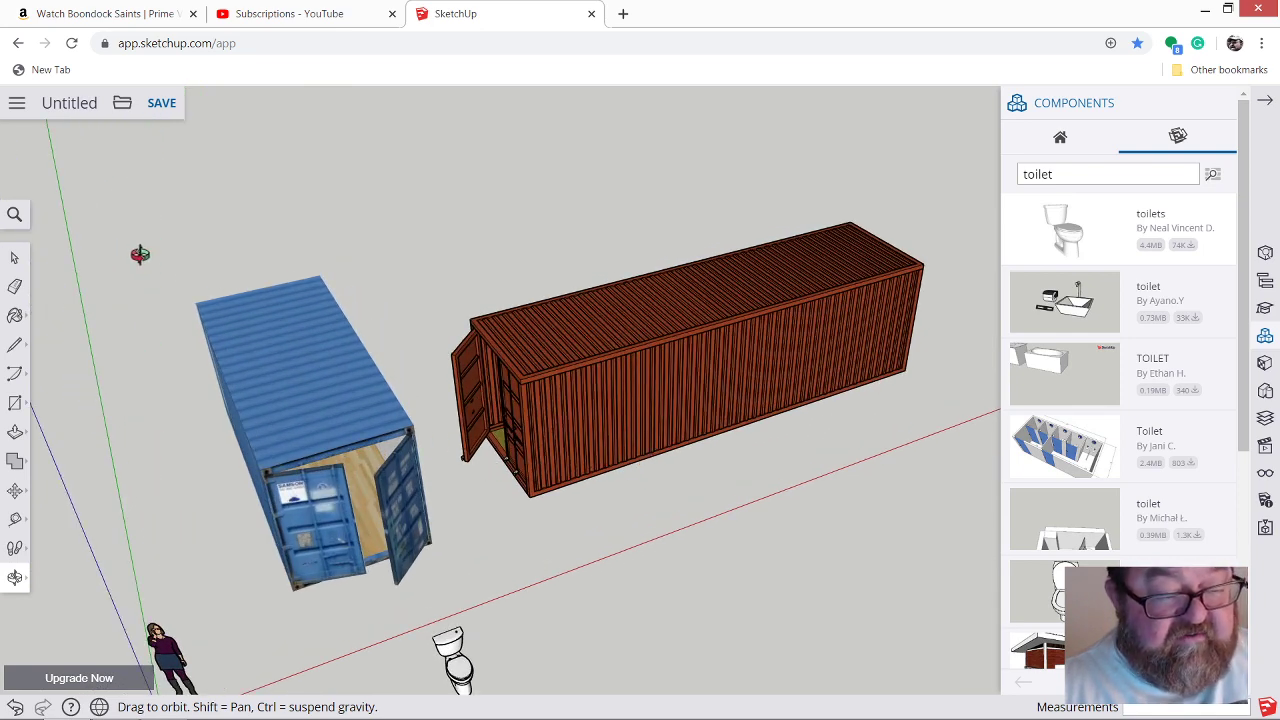
{"action": "left_click_drag", "start_coordinate": [512, 380], "coordinate": [460, 345]}
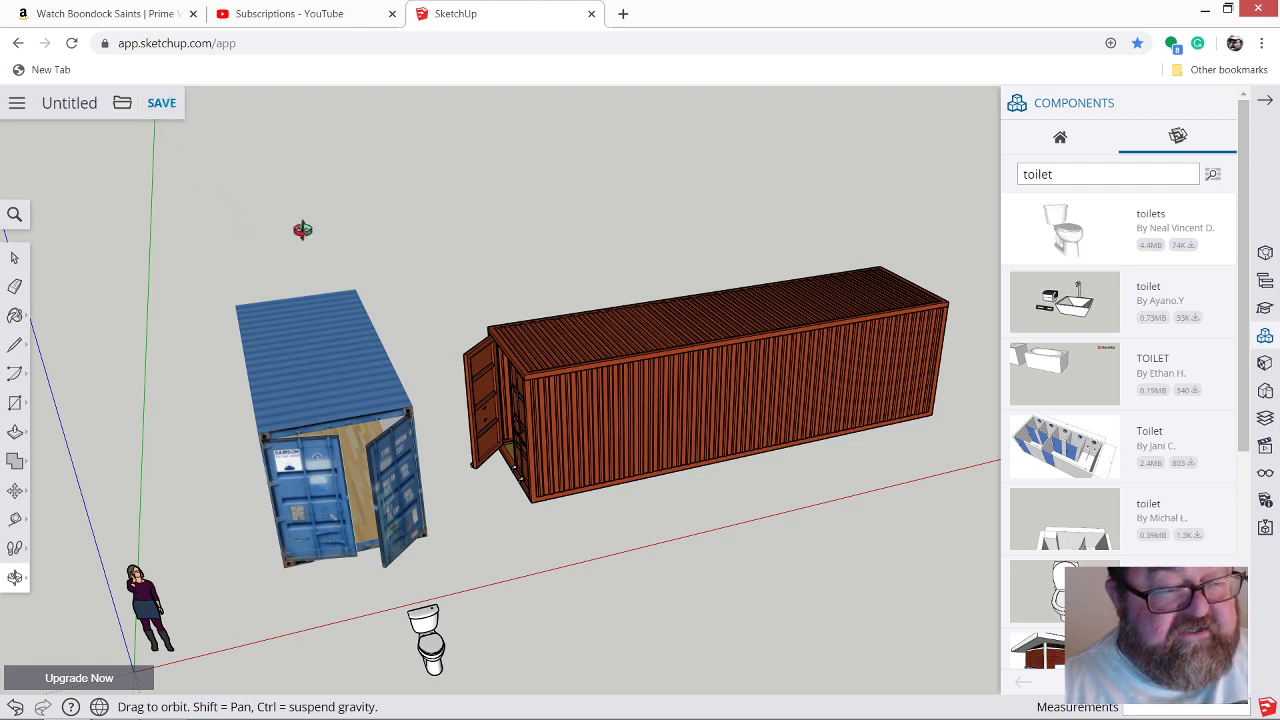
Begin saving the model, then back out of the projects overlay and orbit the scene.
{"action": "left_click", "coordinate": [165, 104]}
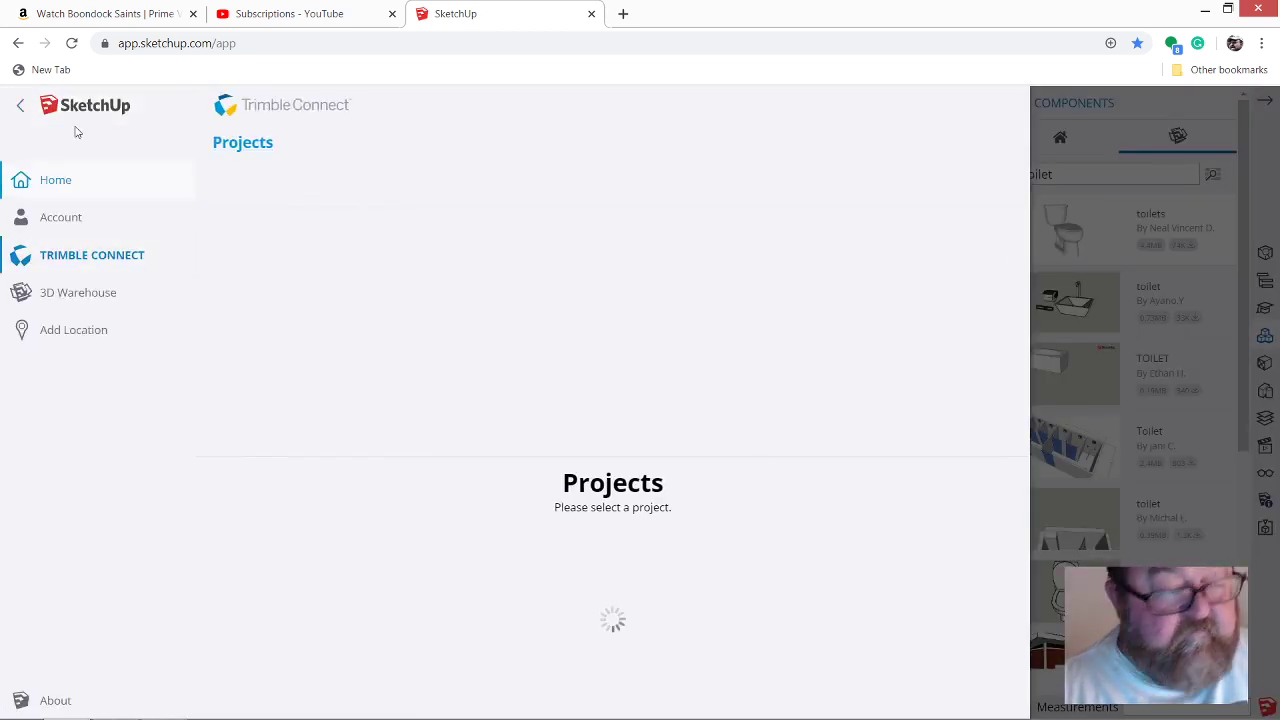
{"action": "left_click", "coordinate": [20, 43]}
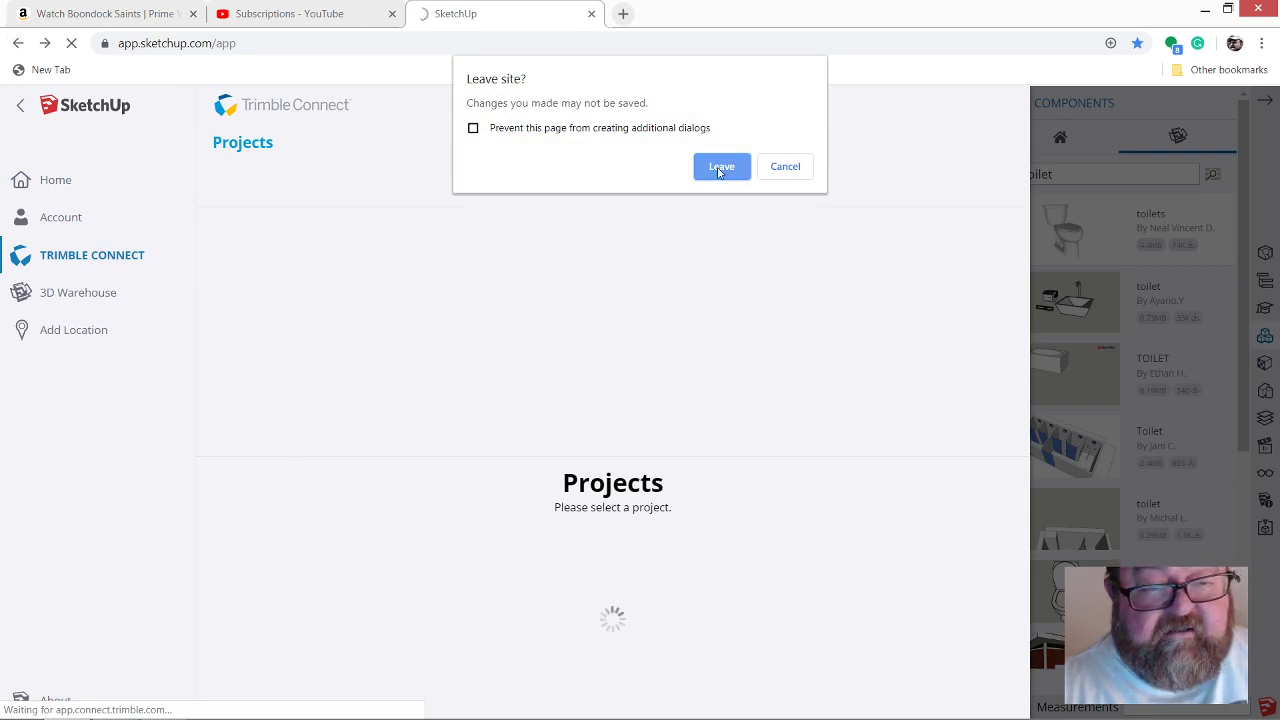
{"action": "left_click", "coordinate": [789, 165]}
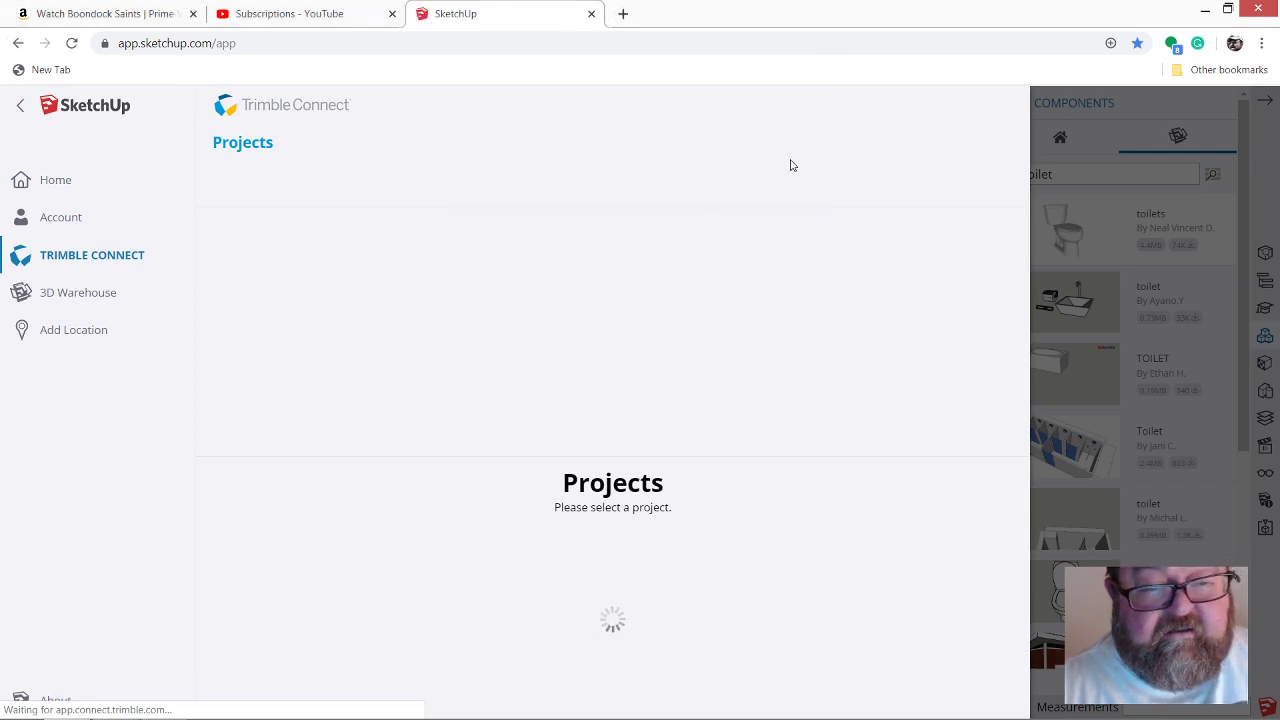
{"action": "left_click", "coordinate": [1124, 183]}
{"action": "middle_click_drag", "start_coordinate": [775, 385], "coordinate": [681, 377]}
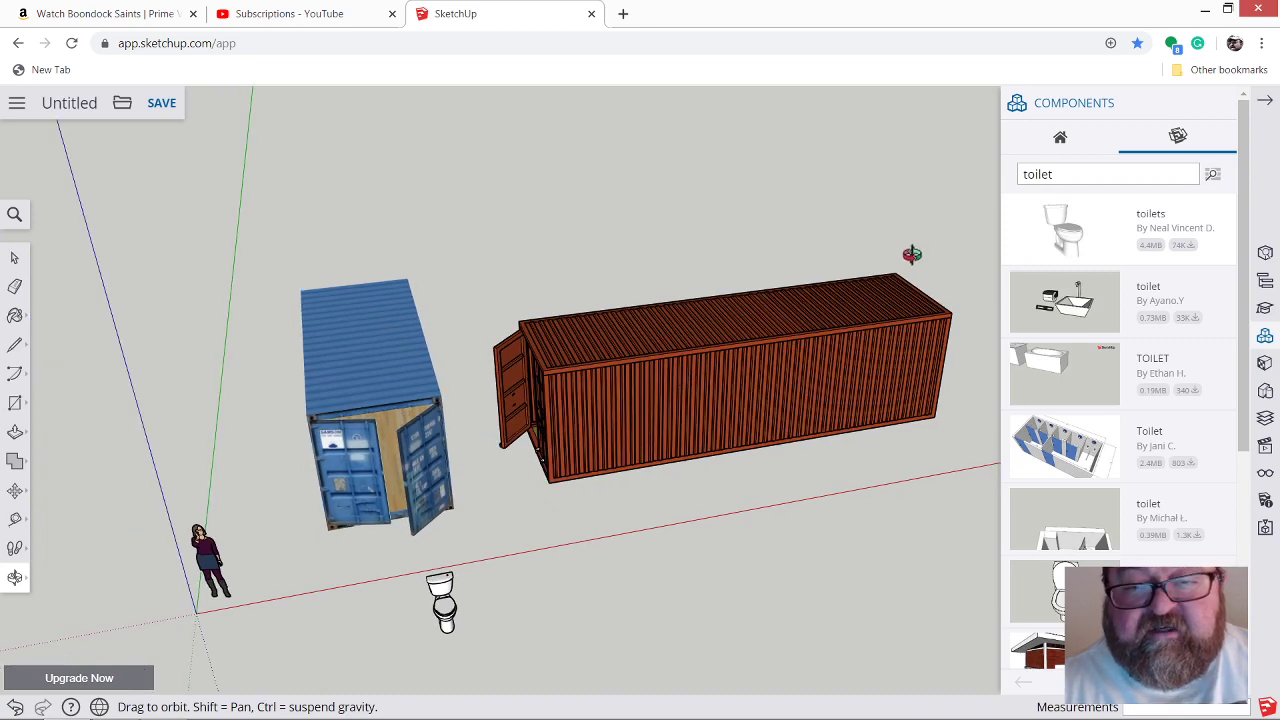
{"action": "left_click", "coordinate": [350, 18]}
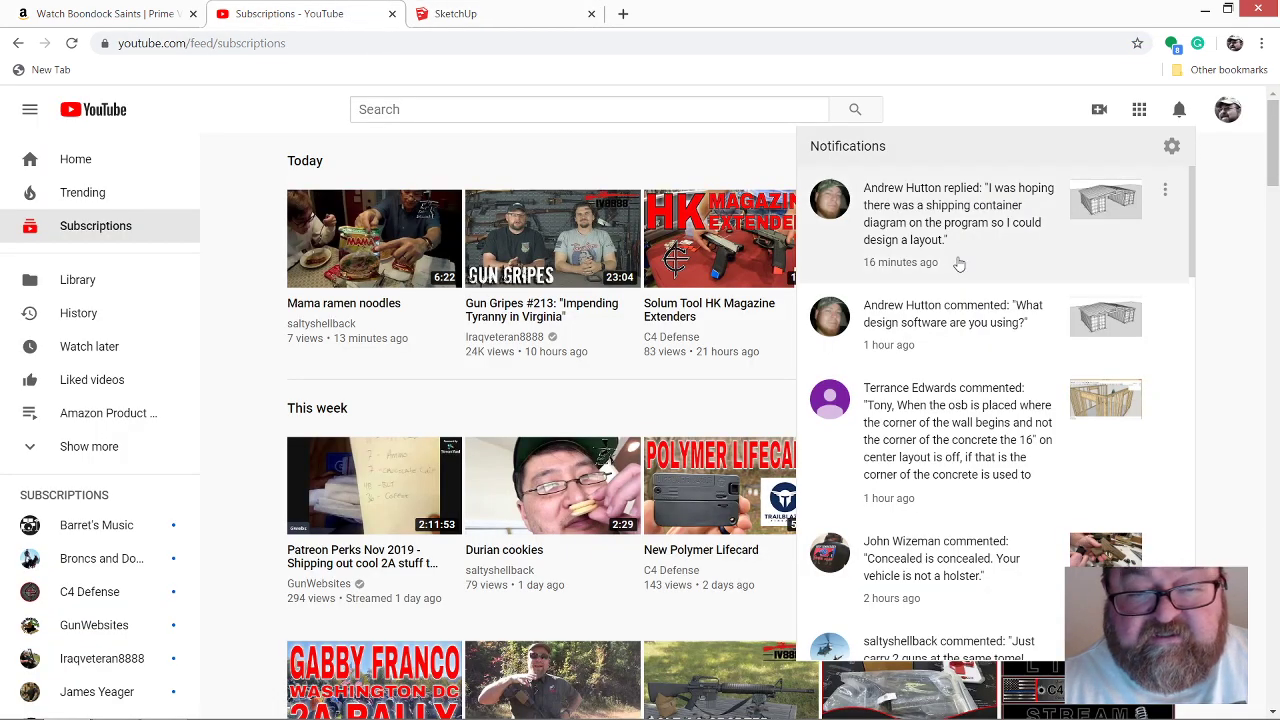
{"action": "left_click", "coordinate": [525, 19]}
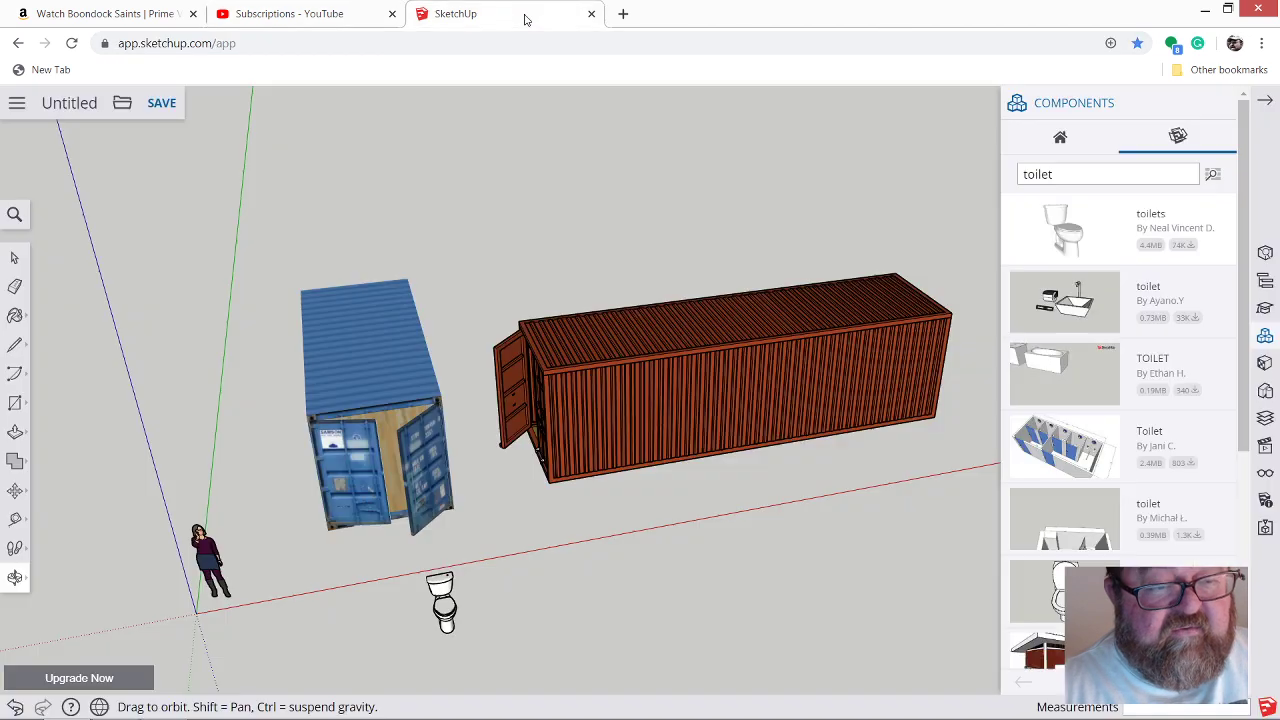
{"action": "left_click_drag", "start_coordinate": [576, 350], "coordinate": [705, 400]}
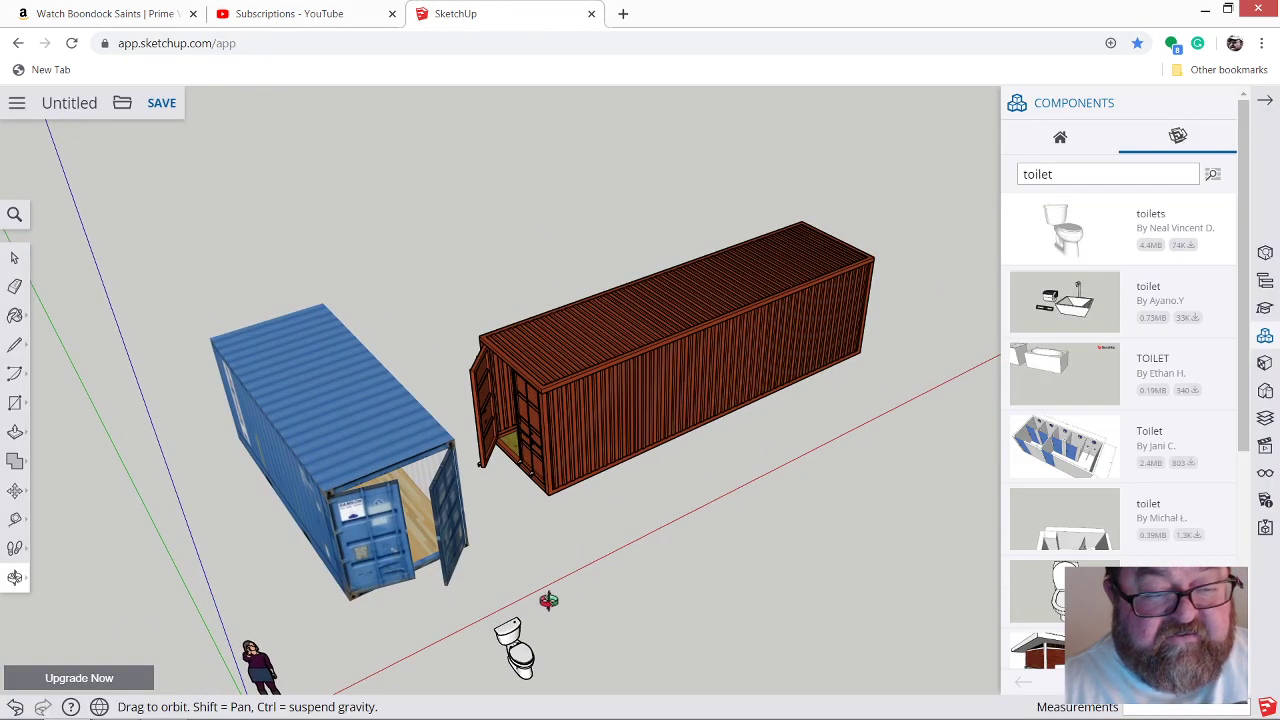
{"action": "scroll", "coordinate": [548, 600], "scroll_direction": "up", "scroll_amount": 4}
{"action": "scroll", "coordinate": [548, 618], "scroll_direction": "down", "scroll_amount": 3}
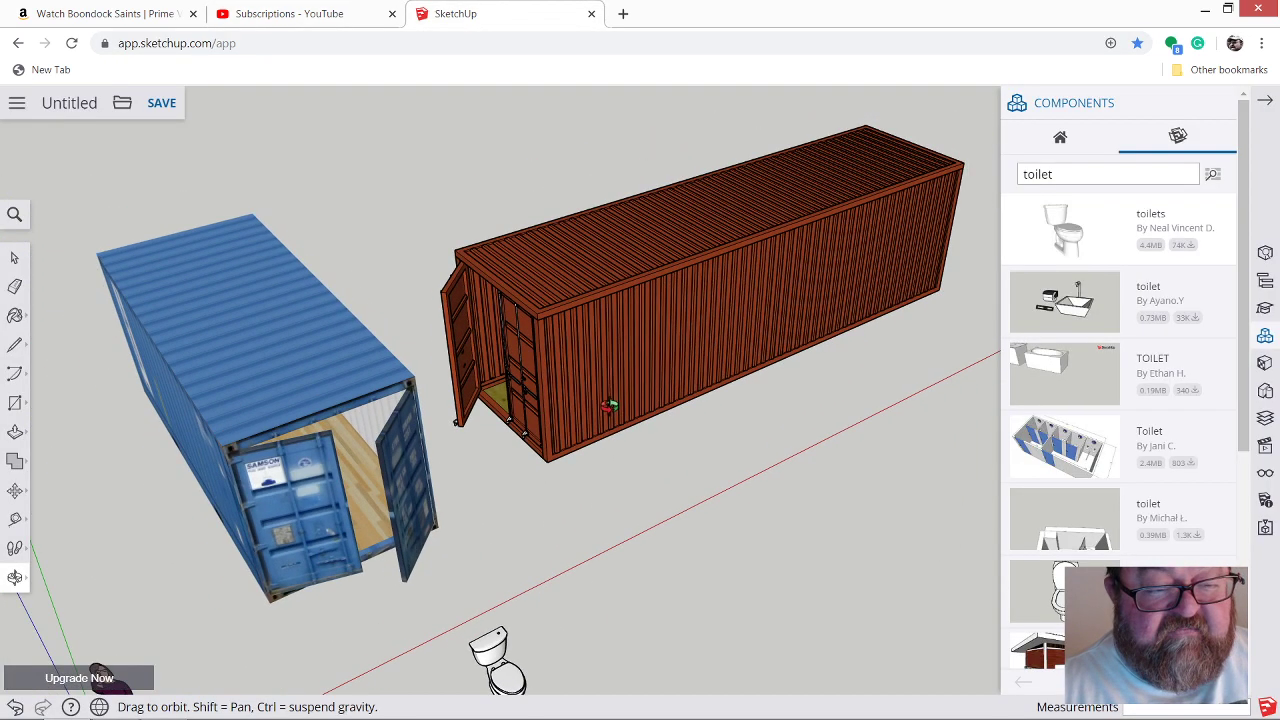
{"action": "left_click_drag", "start_coordinate": [524, 355], "coordinate": [568, 441]}
{"action": "scroll", "coordinate": [568, 441], "scroll_direction": "up", "scroll_amount": 2}
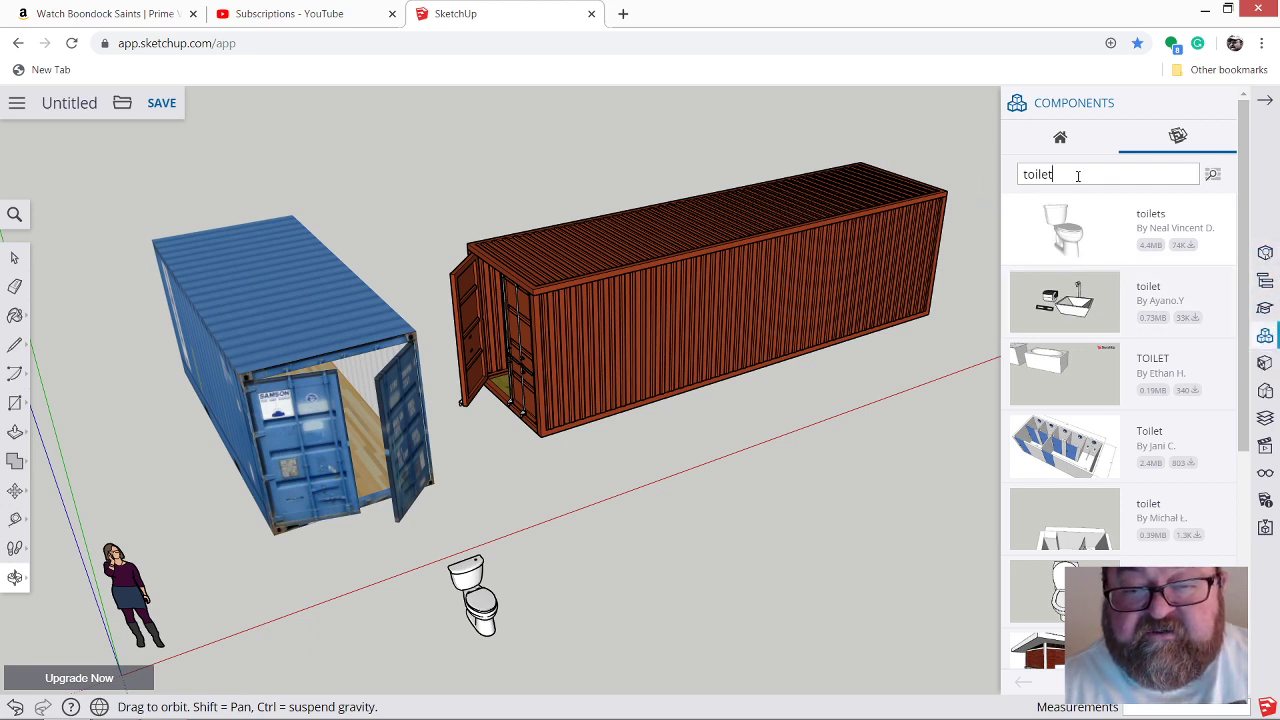
{"action": "left_click_drag", "start_coordinate": [1022, 174], "coordinate": [982, 172]}
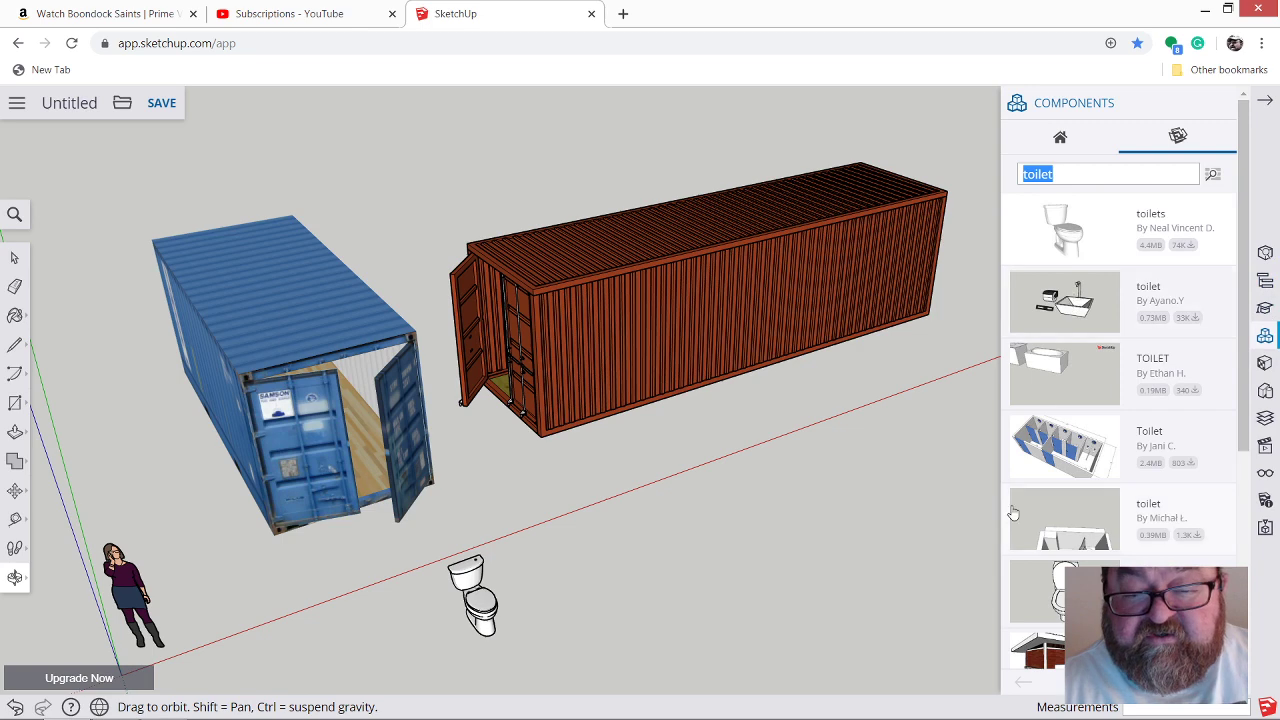
{"action": "scroll", "coordinate": [1013, 512], "scroll_direction": "down", "scroll_amount": 5}
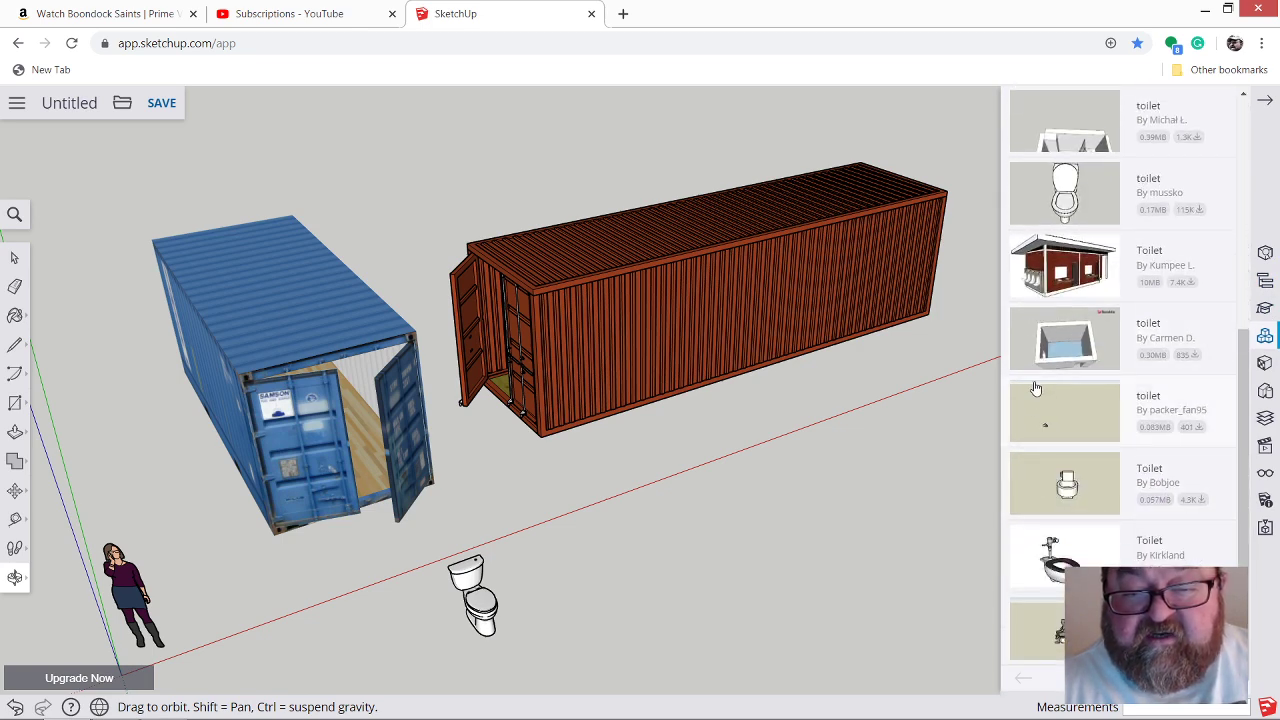
{"action": "scroll", "coordinate": [1038, 466], "scroll_direction": "up", "scroll_amount": 5}
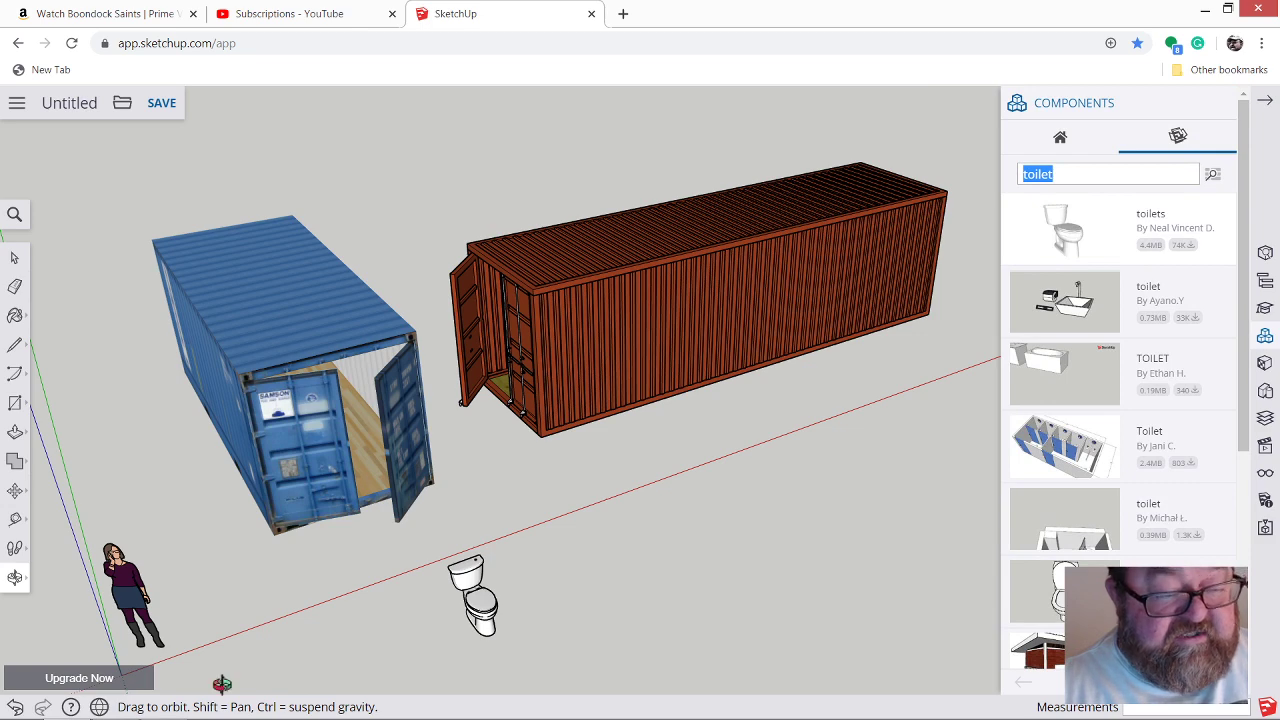
{"action": "mouse_move", "coordinate": [164, 705]}
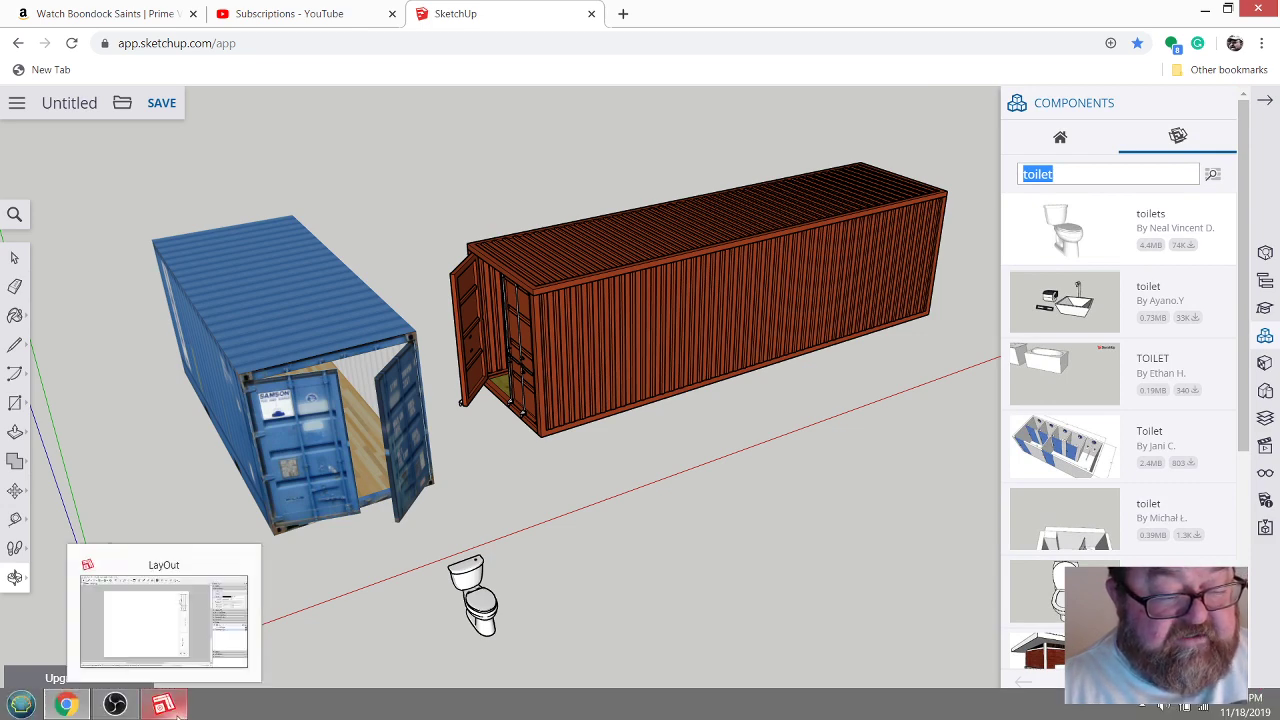